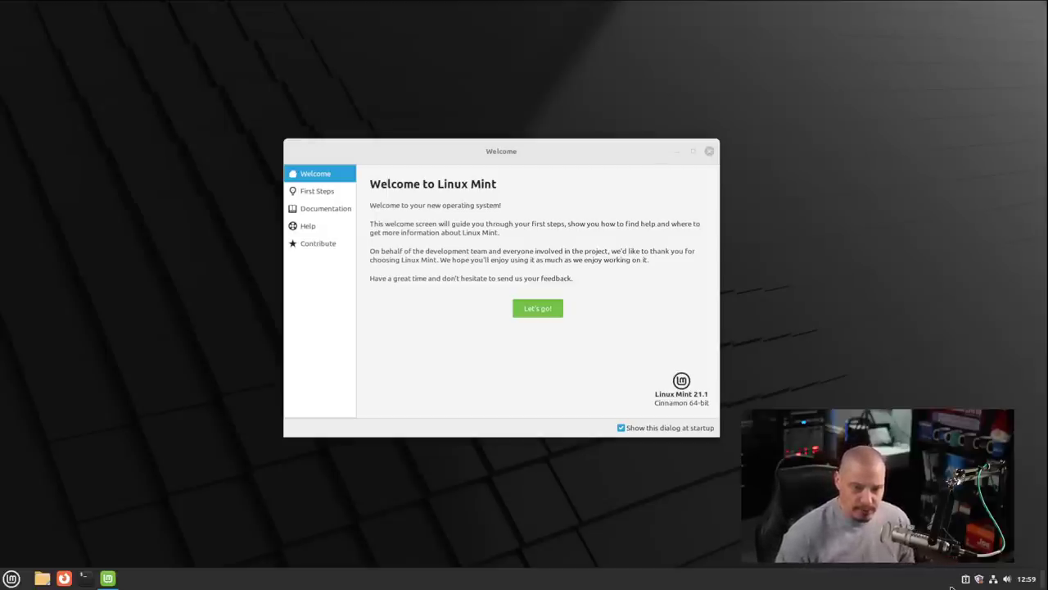
- Dismiss the Linux Mint Welcome Screen so only the empty dark desktop shows
{"action": "left_click", "coordinate": [709, 151]}
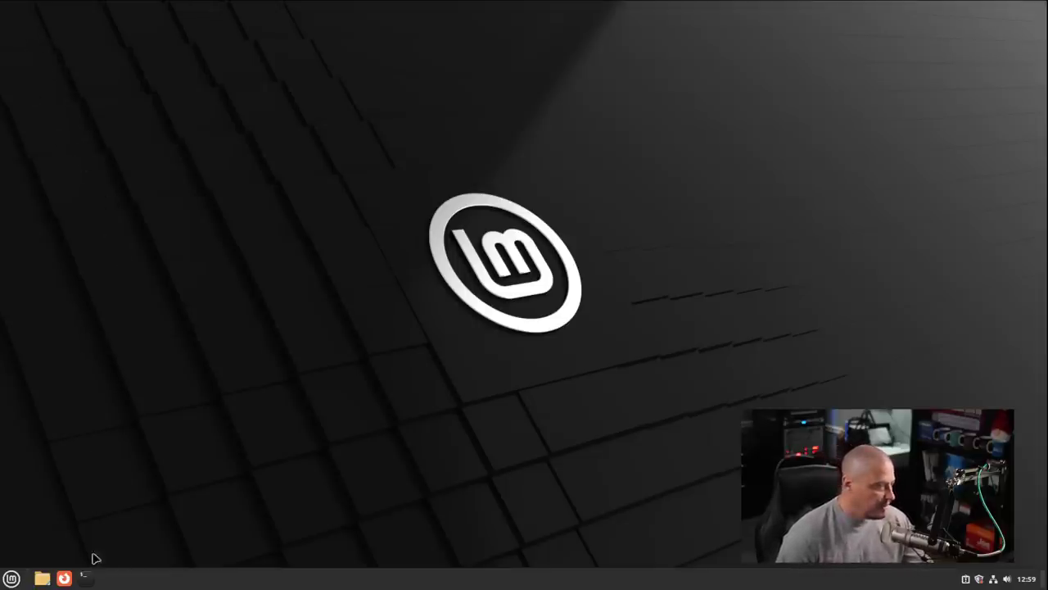
{"action": "left_click", "coordinate": [42, 580]}
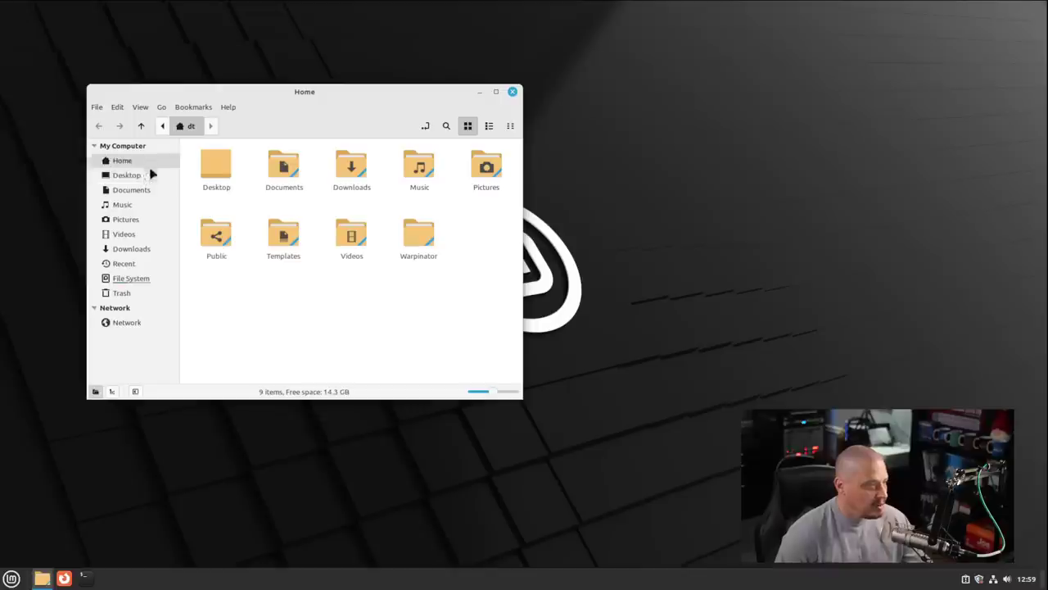
{"action": "left_click", "coordinate": [512, 93]}
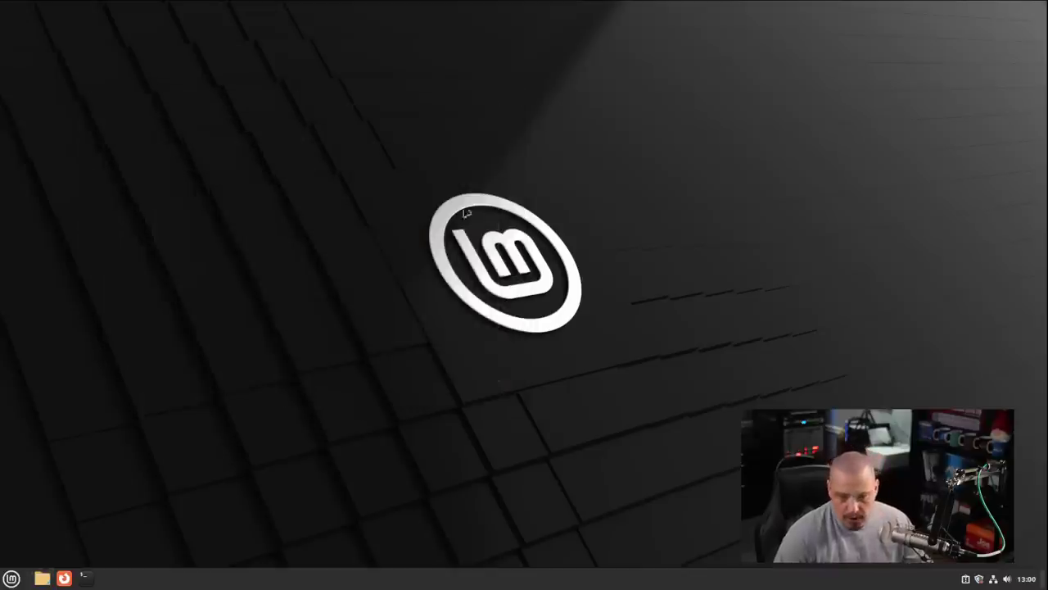
{"action": "left_click", "coordinate": [12, 578]}
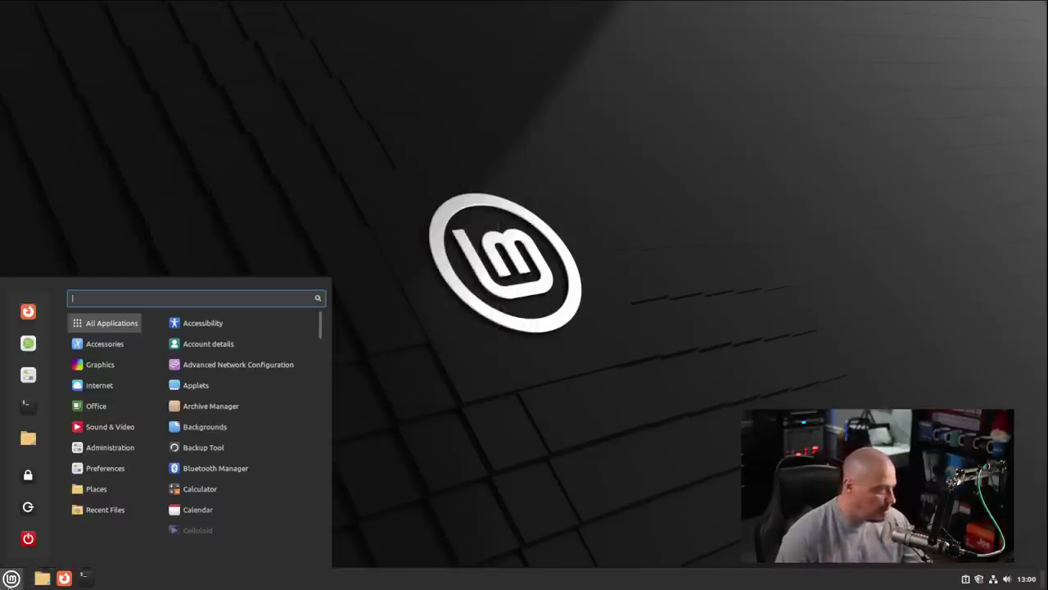
{"action": "mouse_move", "coordinate": [106, 509]}
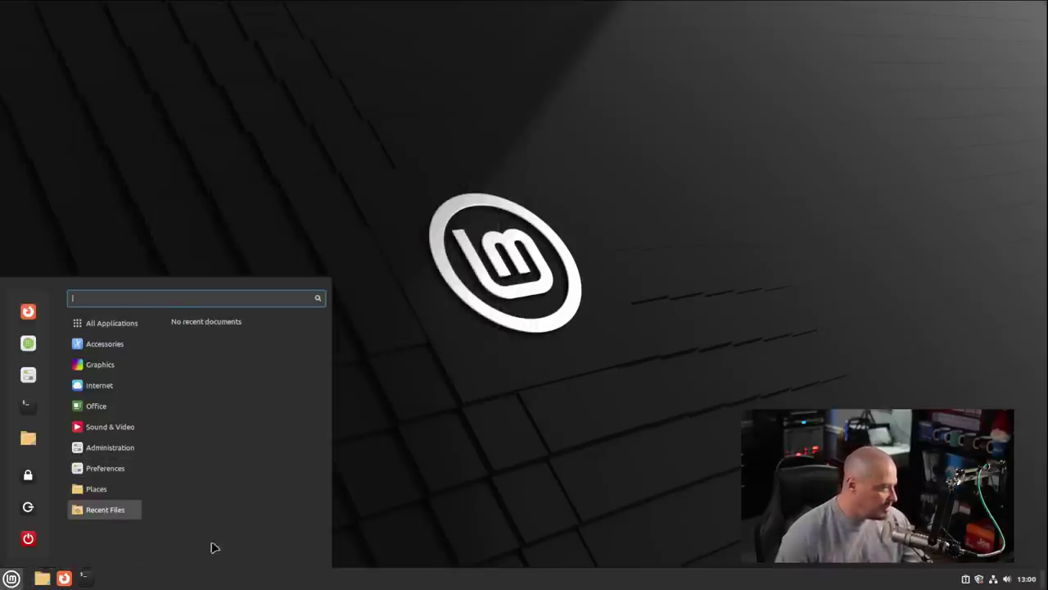
{"action": "mouse_move", "coordinate": [114, 491]}
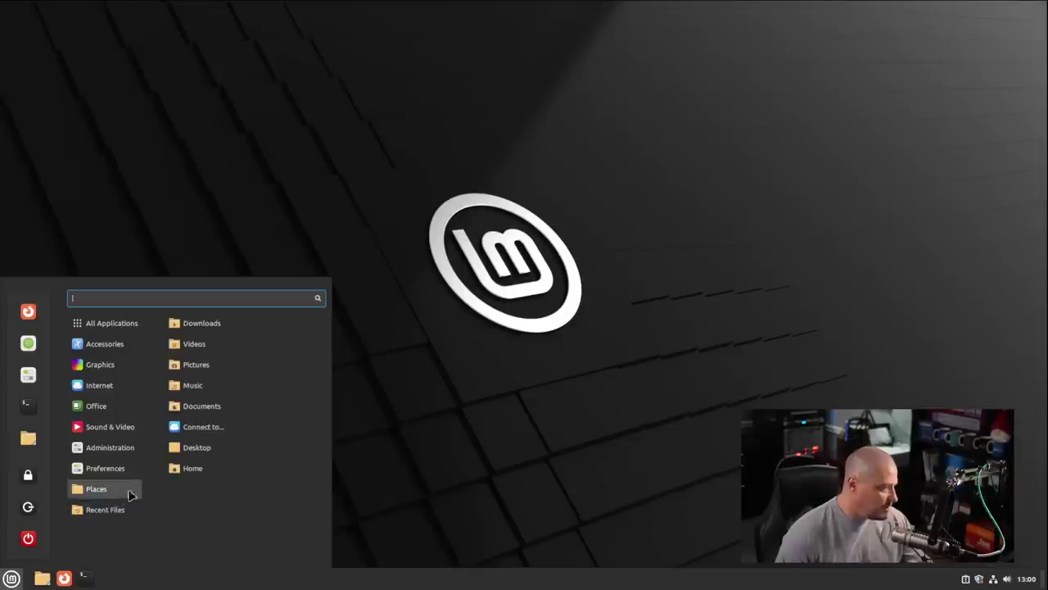
{"action": "left_click", "coordinate": [443, 395]}
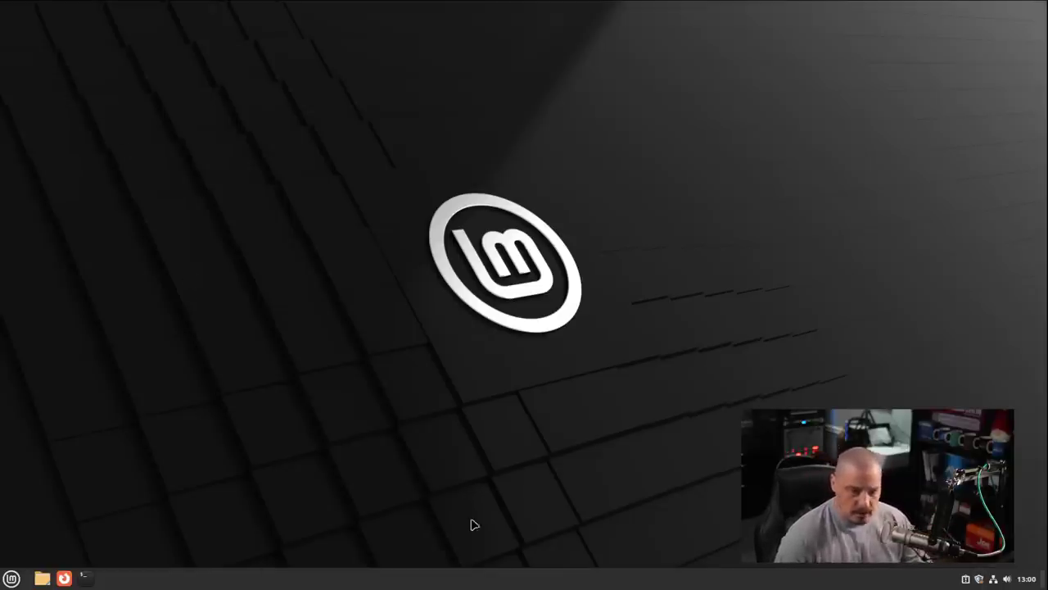
{"action": "left_click", "coordinate": [13, 579]}
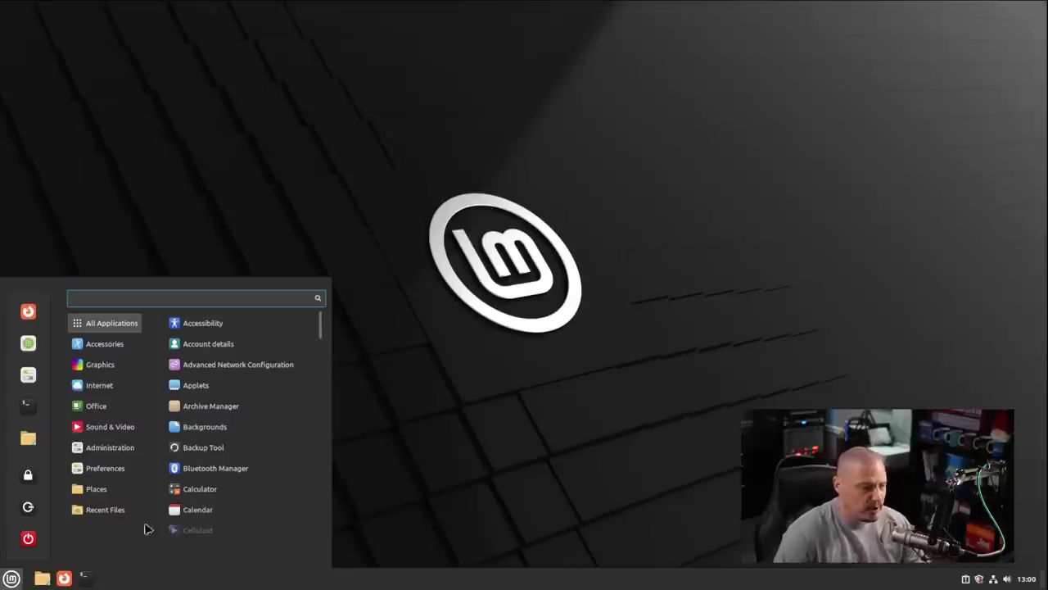
{"action": "mouse_move", "coordinate": [140, 515]}
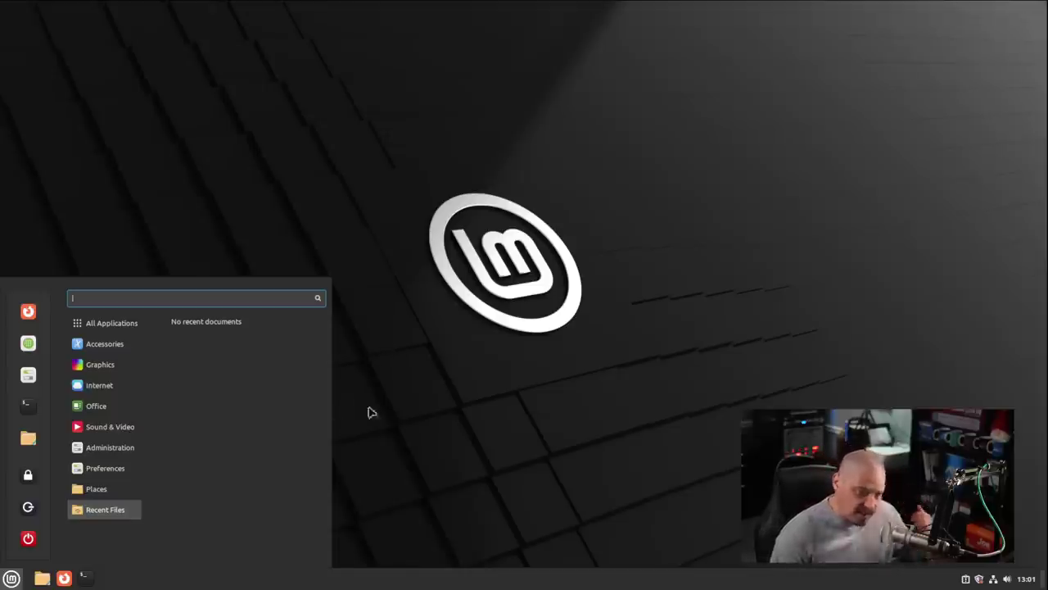
{"action": "left_click", "coordinate": [392, 409]}
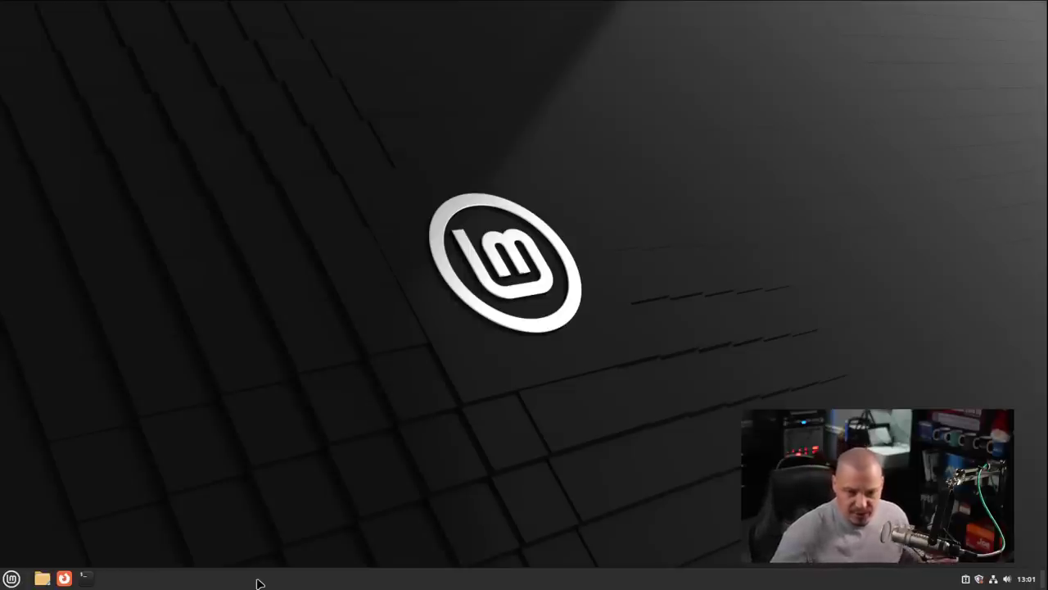
- Open System Settings' Themes page, preview the Desktop themes unchanged, then list the Application themes
{"action": "left_click", "coordinate": [12, 578]}
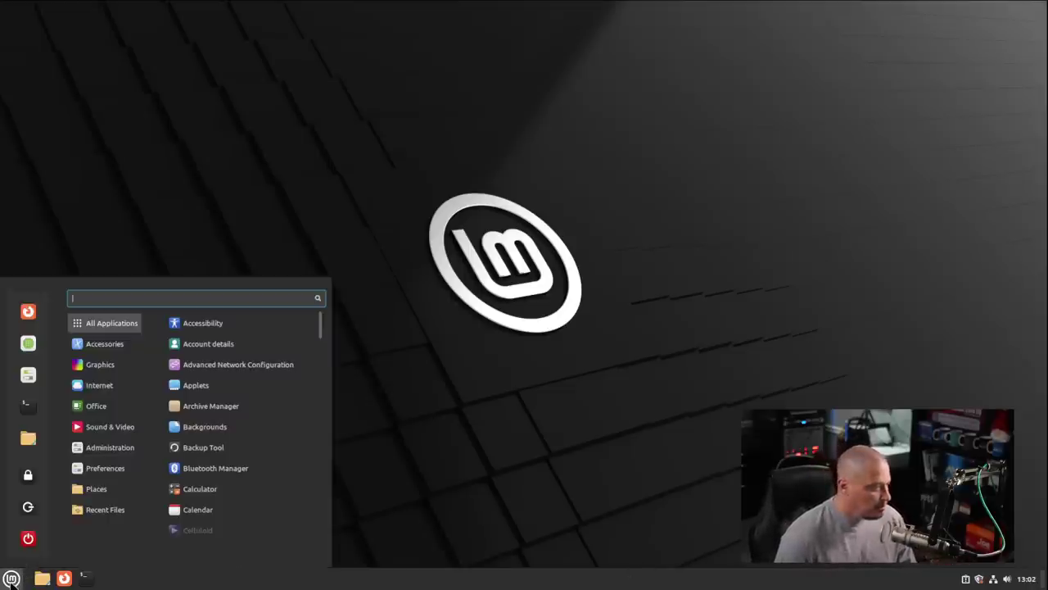
{"action": "left_click", "coordinate": [29, 377]}
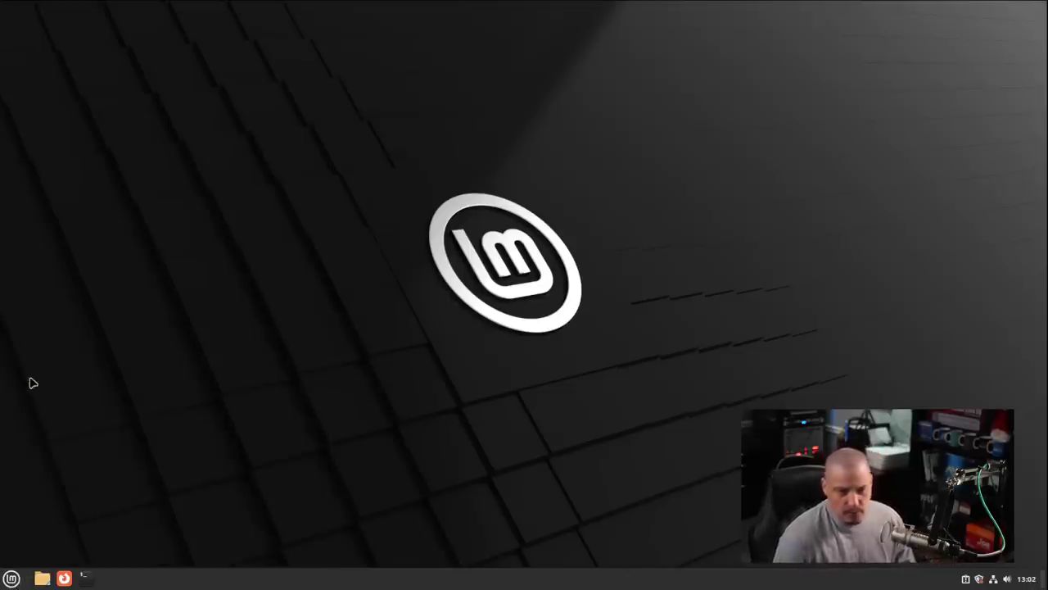
{"action": "left_click", "coordinate": [543, 205]}
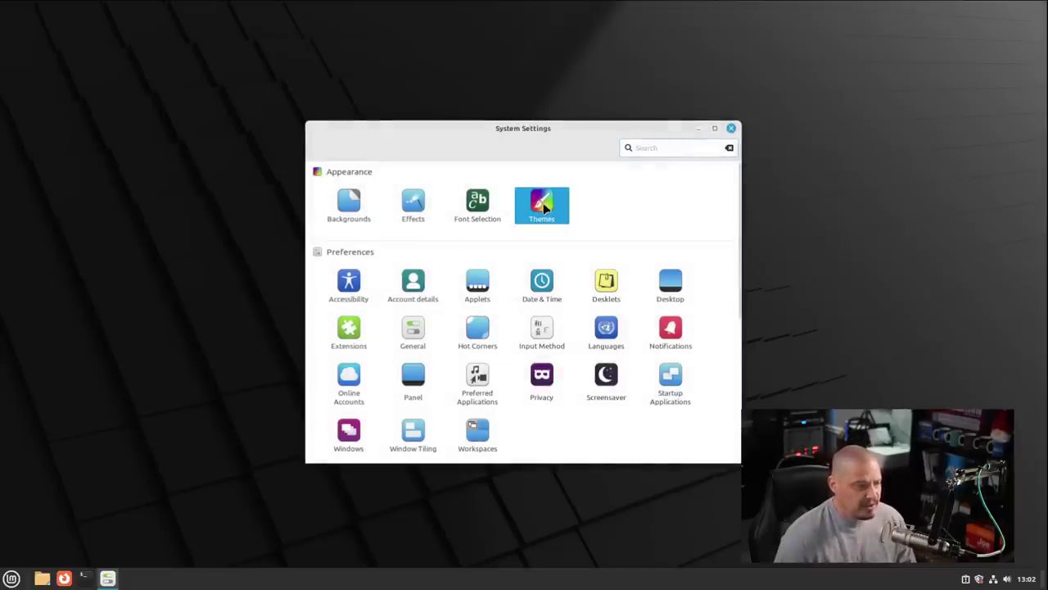
{"action": "left_click", "coordinate": [639, 360]}
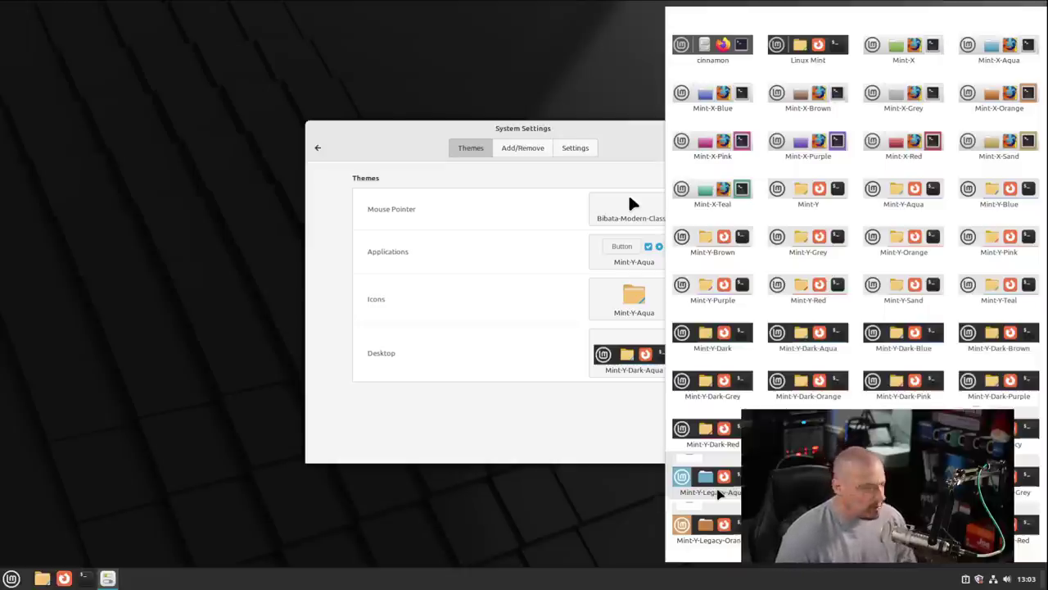
{"action": "left_click", "coordinate": [615, 253]}
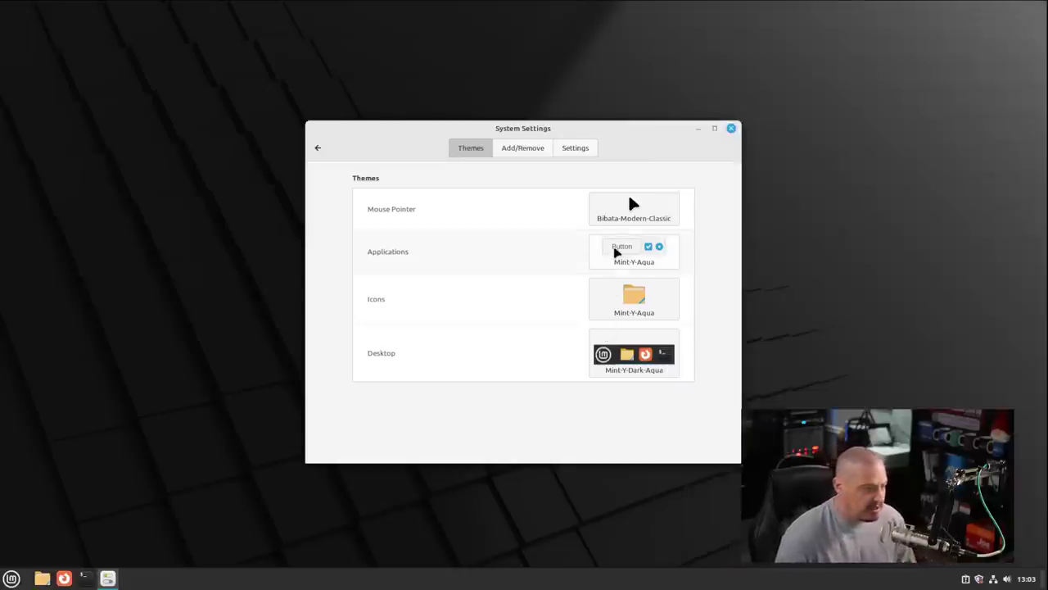
{"action": "left_click", "coordinate": [631, 251]}
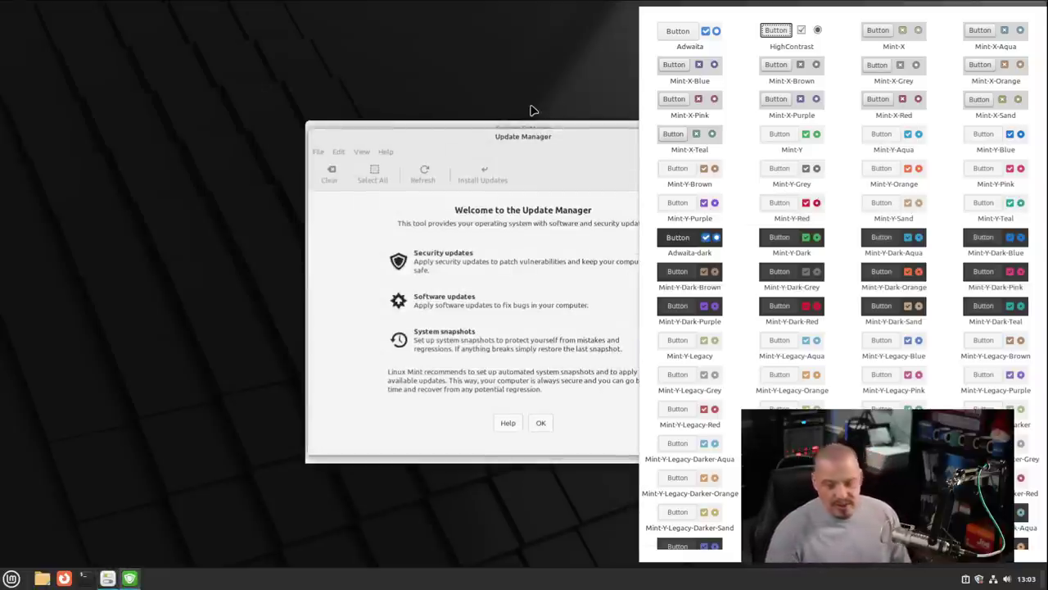
- Dismiss the application theme list and close the Update Manager welcome window
{"action": "left_click", "coordinate": [538, 176]}
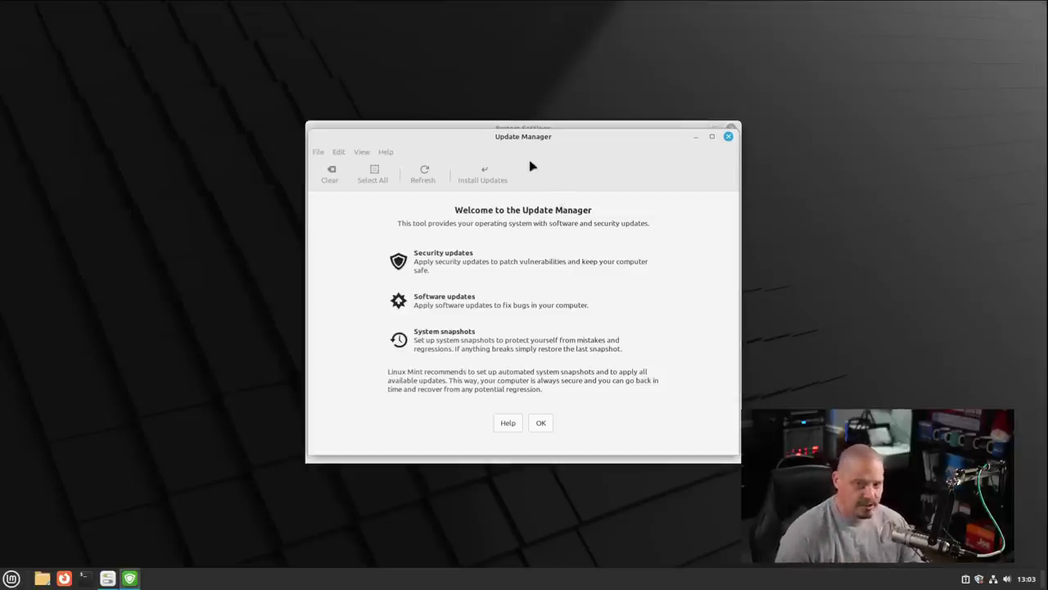
{"action": "left_click_drag", "start_coordinate": [578, 133], "coordinate": [481, 110]}
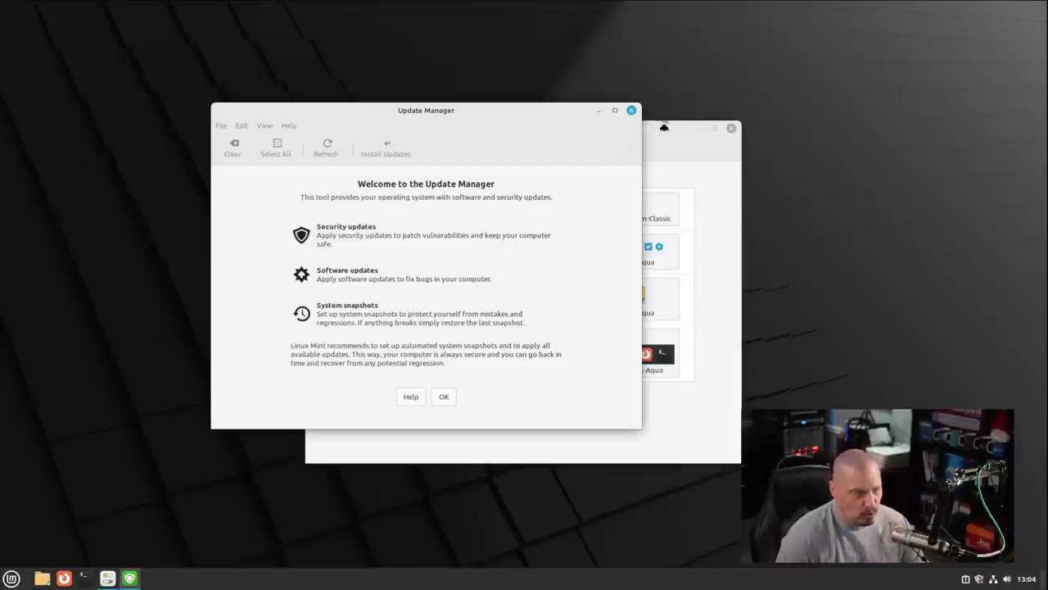
{"action": "left_click", "coordinate": [634, 112]}
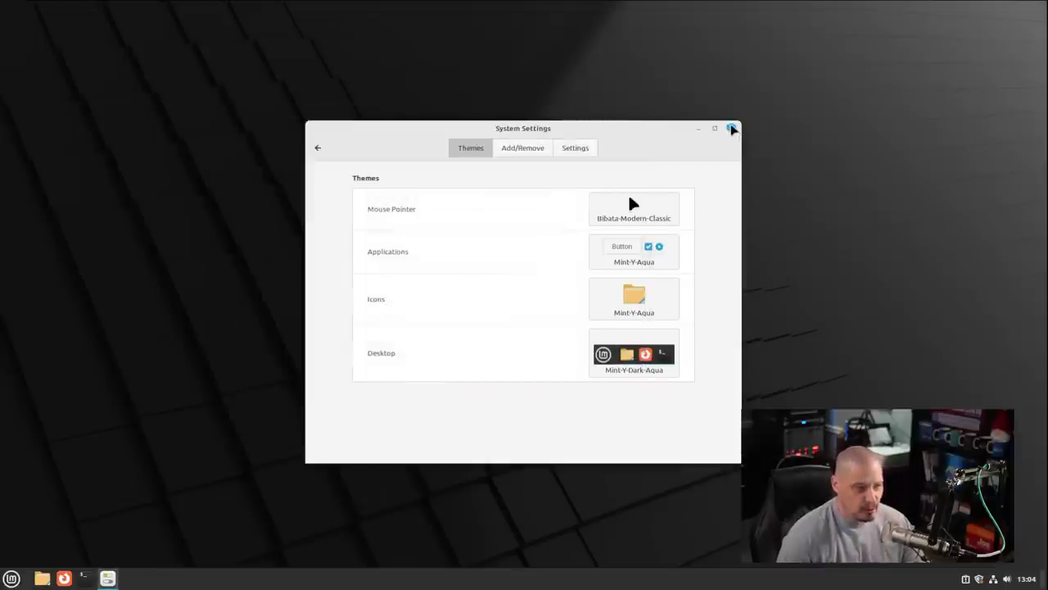
- Close System Settings, relaunch the Welcome Screen from a menu search, and open First Steps
{"action": "key", "text": "alt+F4"}
{"action": "left_click", "coordinate": [11, 579]}
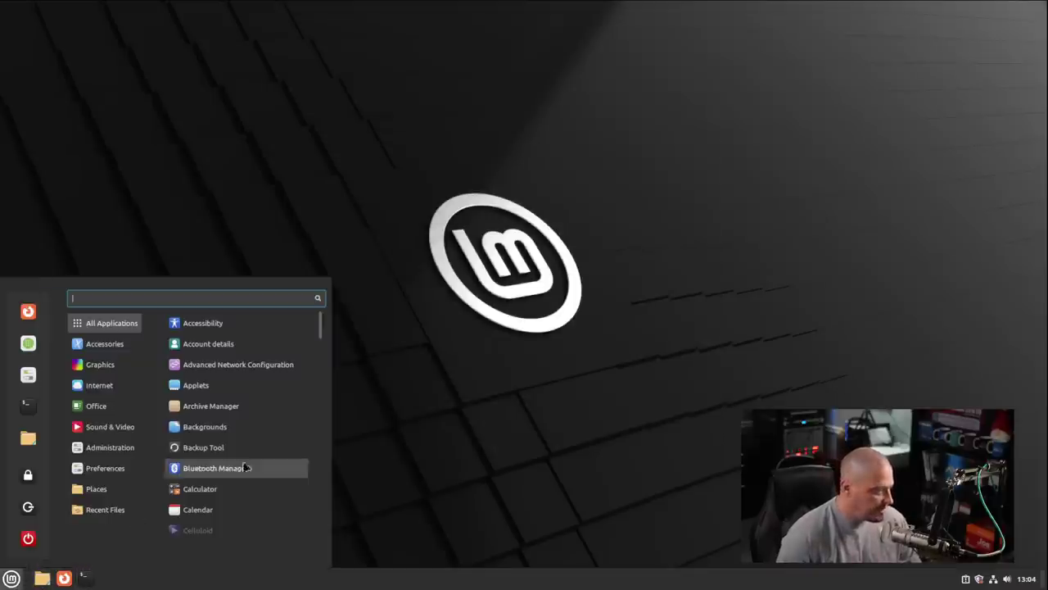
{"action": "type", "text": "wielcol"}
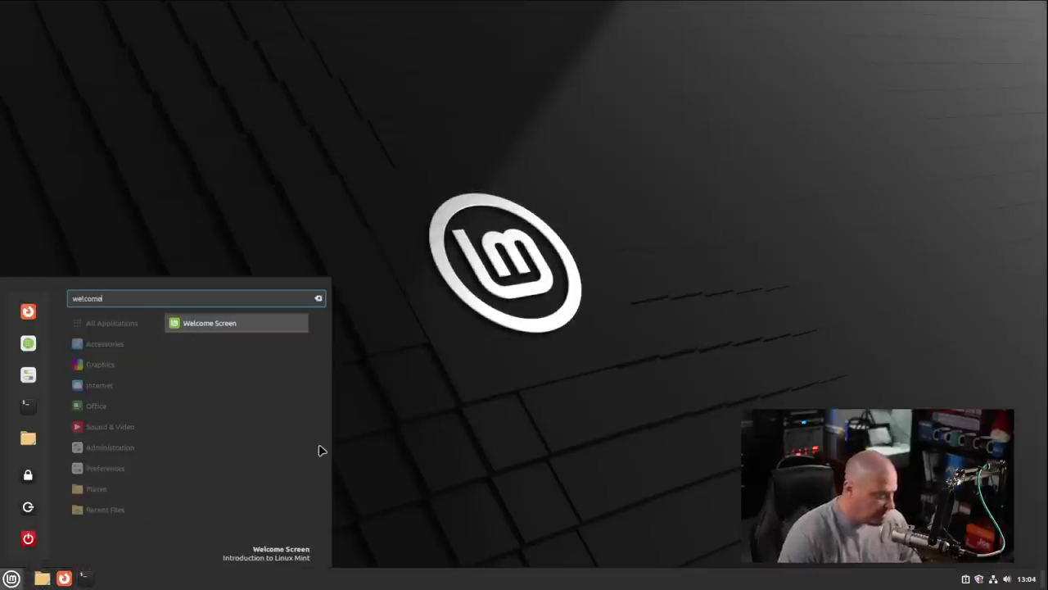
{"action": "key", "text": "Return"}
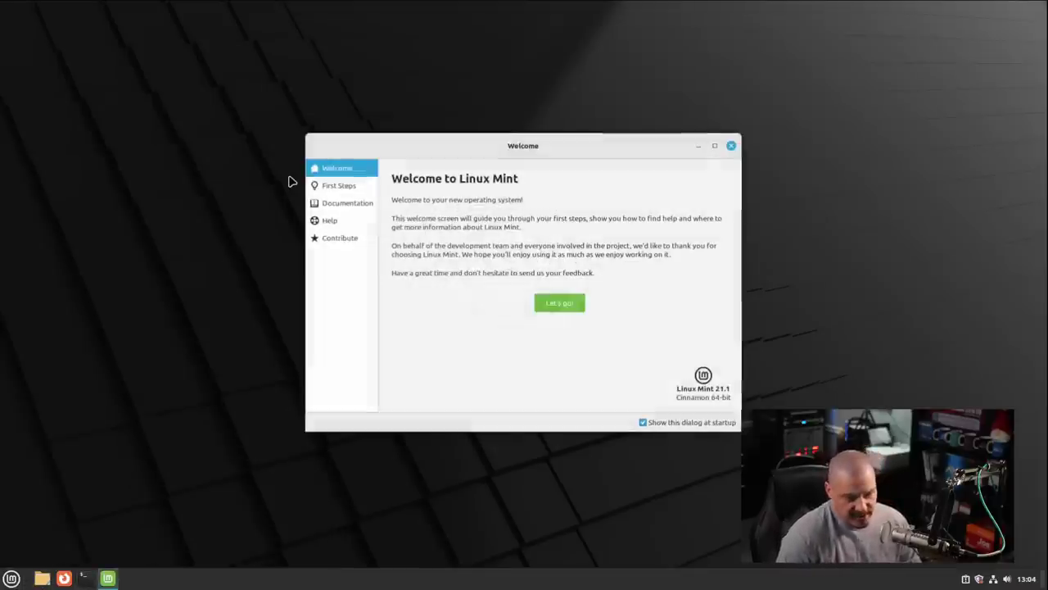
{"action": "left_click", "coordinate": [352, 187]}
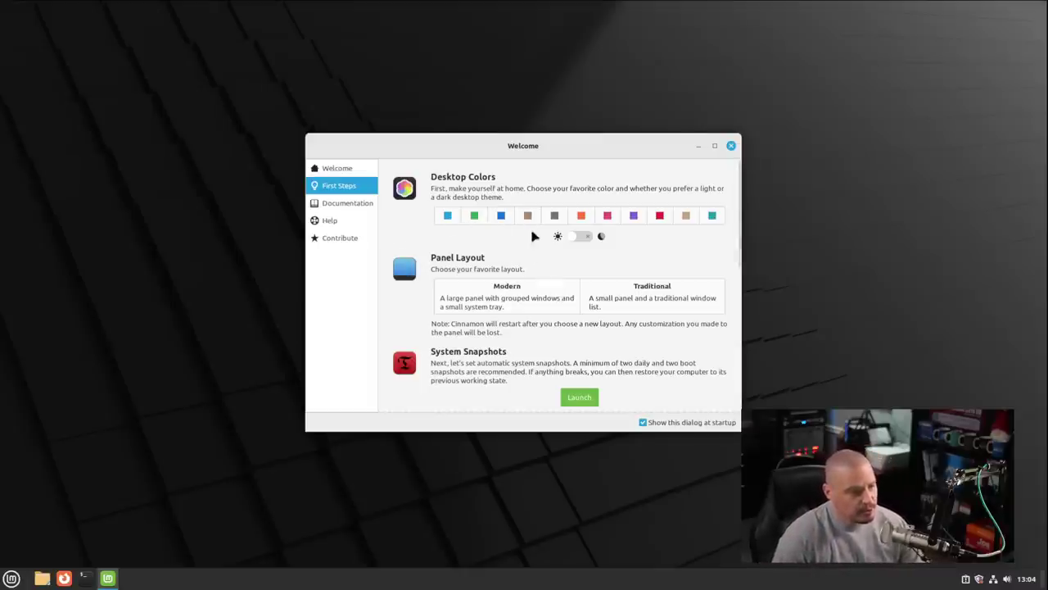
- Set the desktop accent colour to orange and turn on the dark theme
{"action": "left_click", "coordinate": [581, 216]}
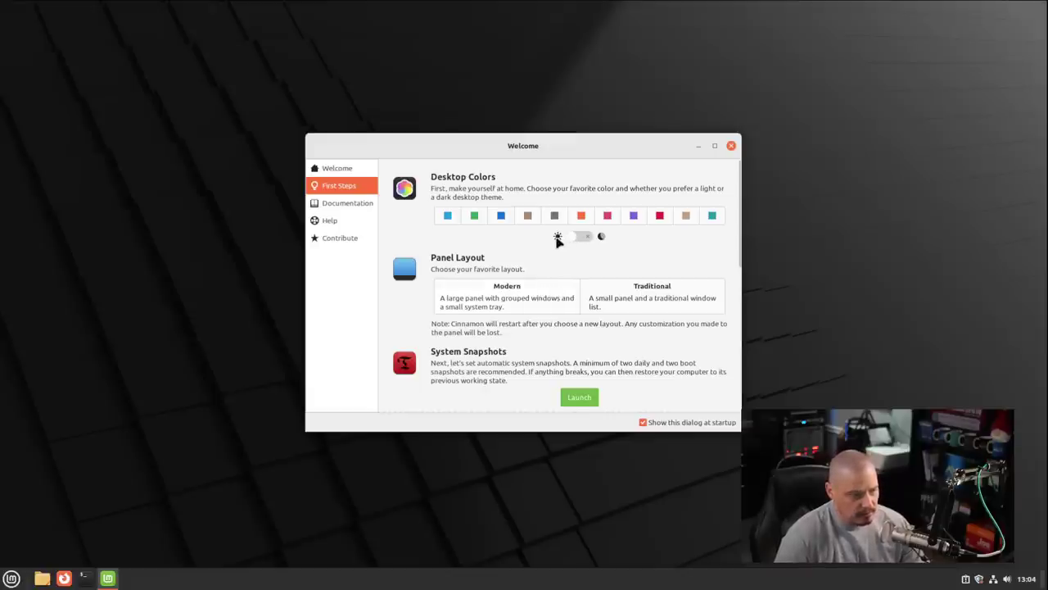
{"action": "left_click", "coordinate": [580, 237]}
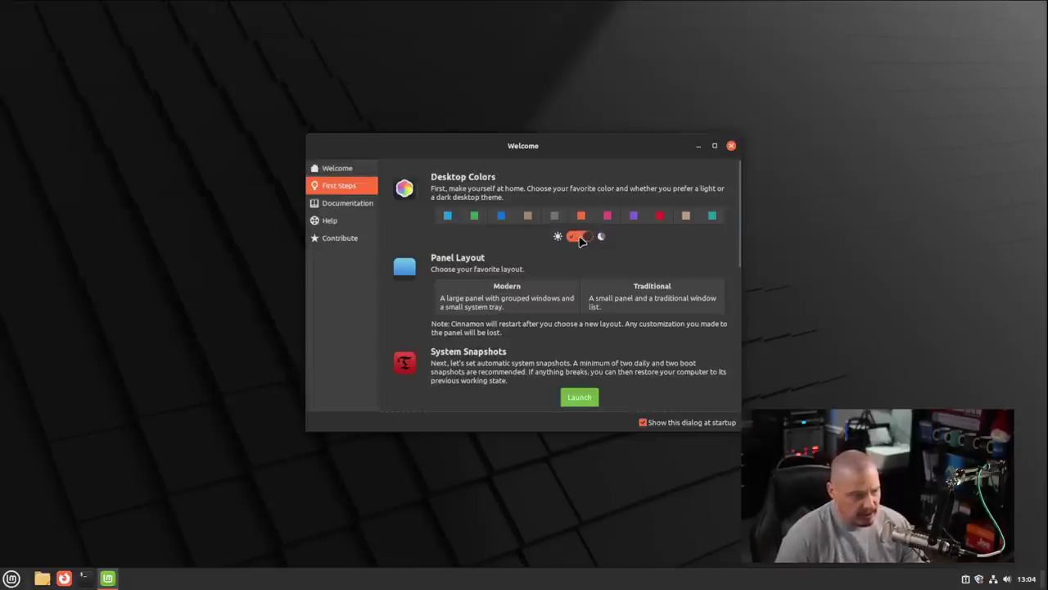
{"action": "left_click", "coordinate": [580, 238]}
{"action": "left_click", "coordinate": [586, 239]}
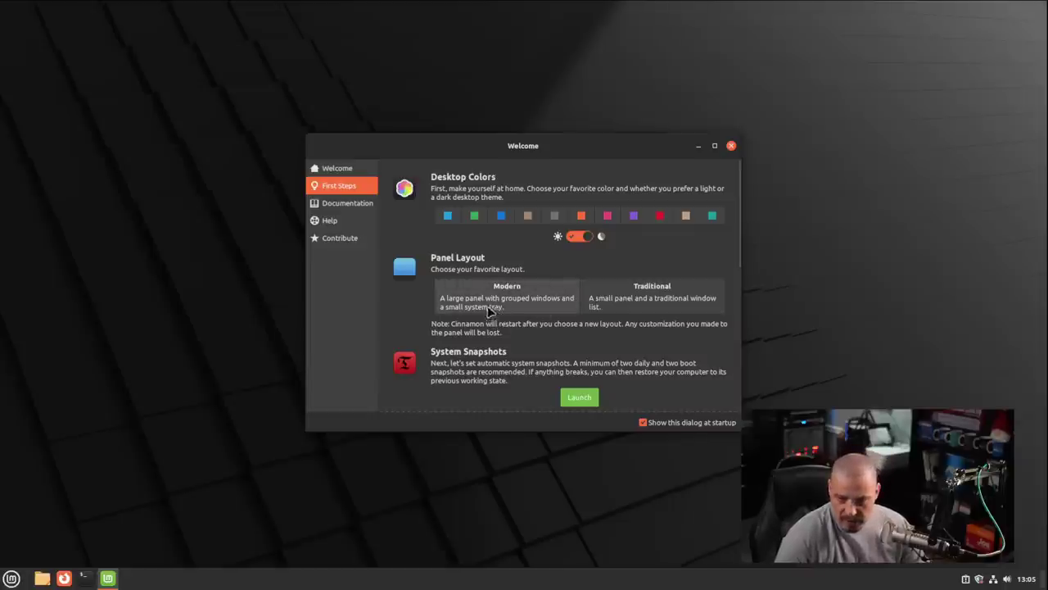
- Try the Traditional panel layout, check its menu, then return to the Modern layout
{"action": "left_click", "coordinate": [626, 302]}
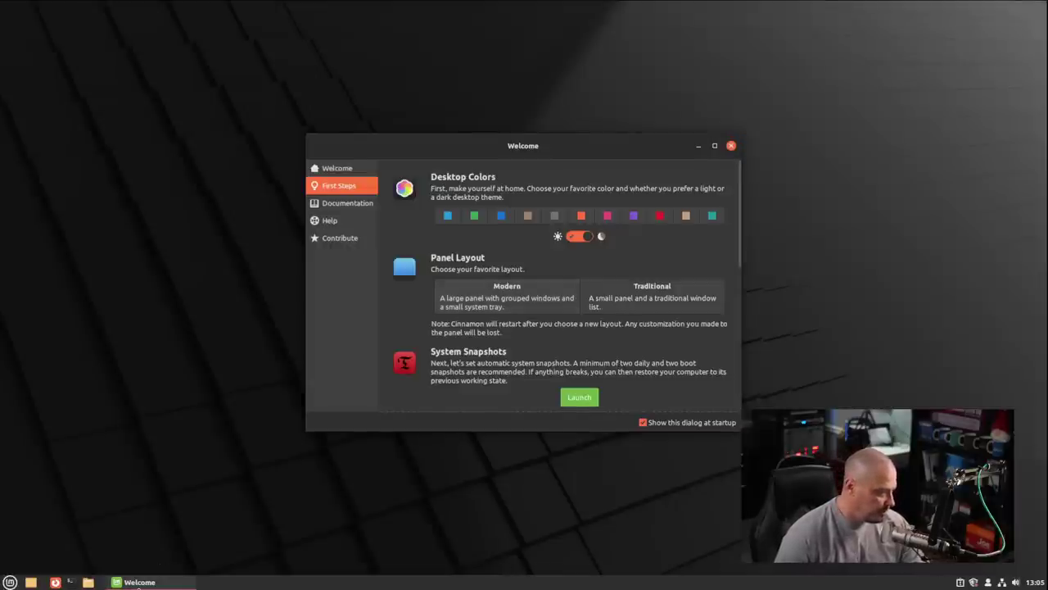
{"action": "left_click", "coordinate": [10, 582]}
{"action": "left_click", "coordinate": [10, 581]}
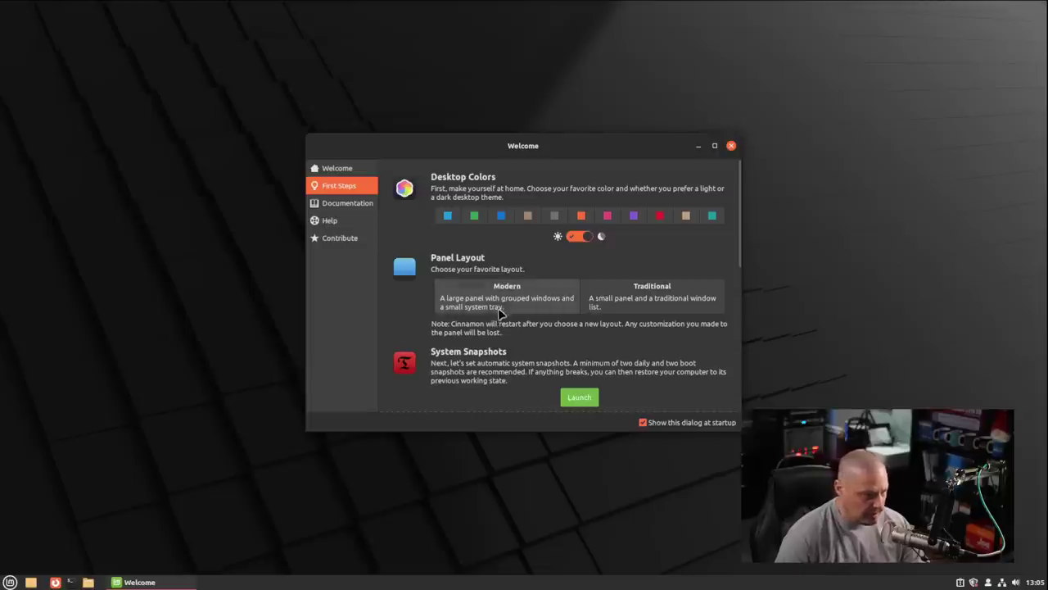
{"action": "left_click", "coordinate": [528, 312]}
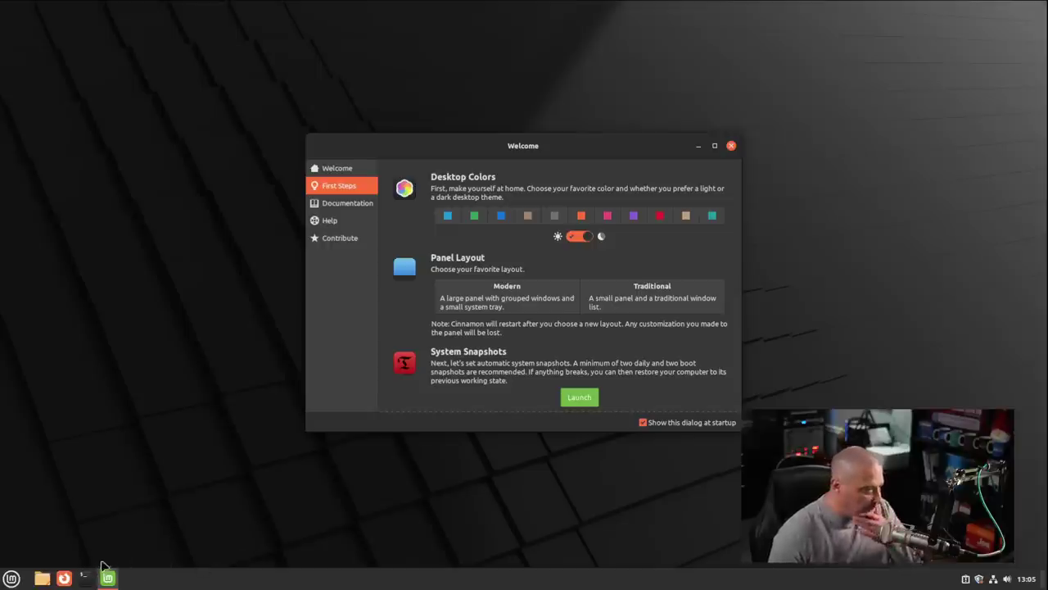
- Start Timeshift snapshot setup as administrator, keep RSYNC, and store snapshots on partition vda3
{"action": "scroll", "coordinate": [692, 327], "scroll_direction": "down", "scroll_amount": 2}
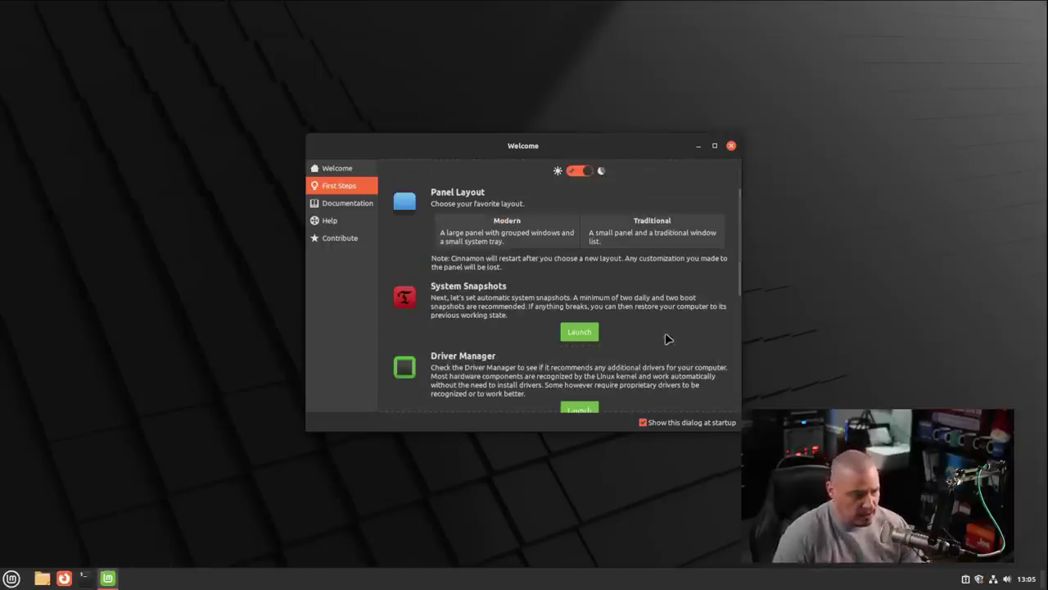
{"action": "left_click", "coordinate": [577, 332]}
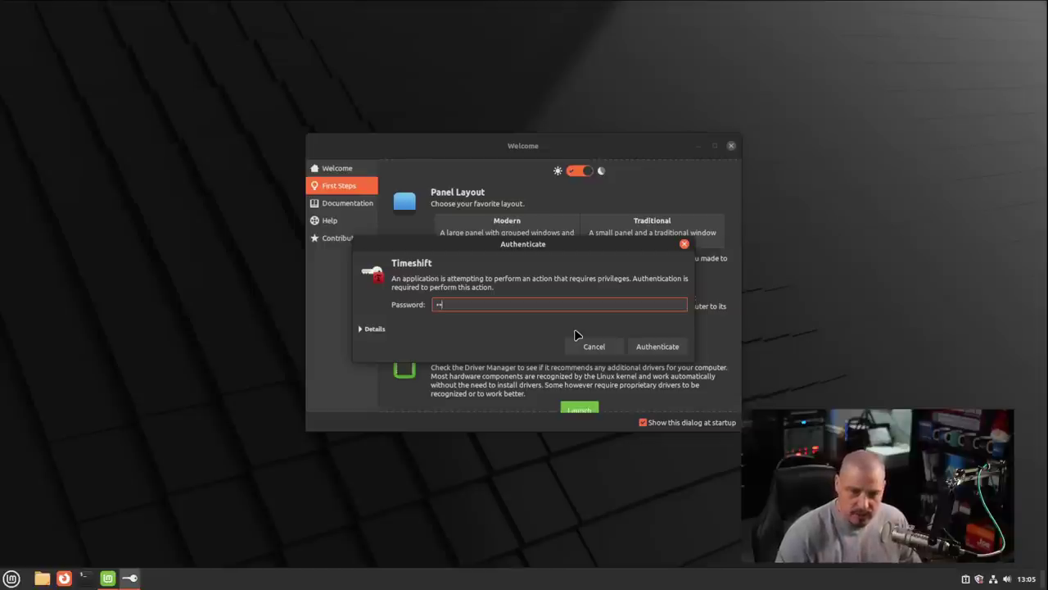
{"action": "key", "text": "Return"}
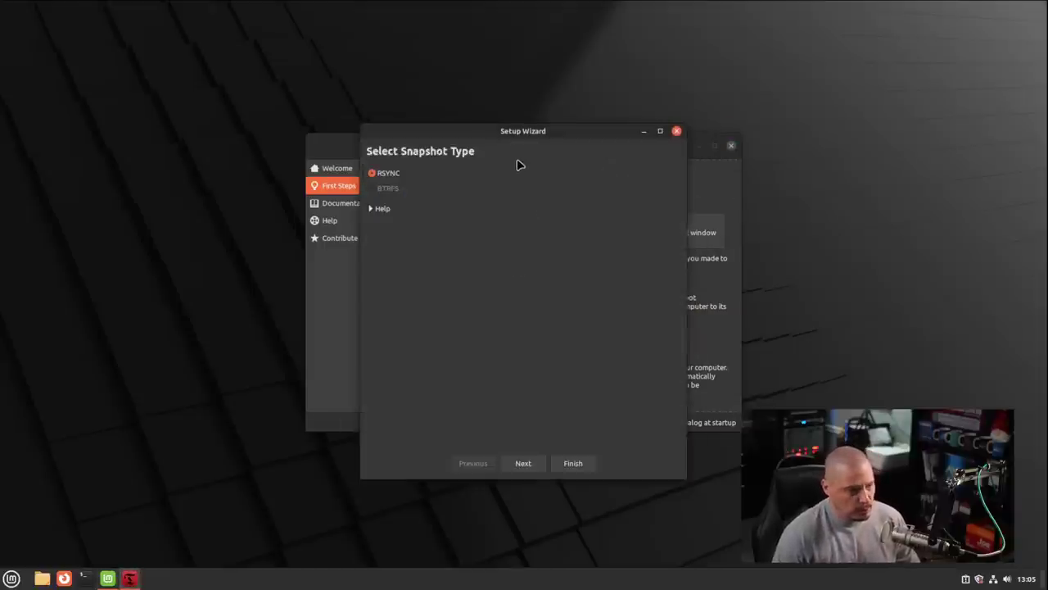
{"action": "left_click_drag", "start_coordinate": [517, 131], "coordinate": [336, 83]}
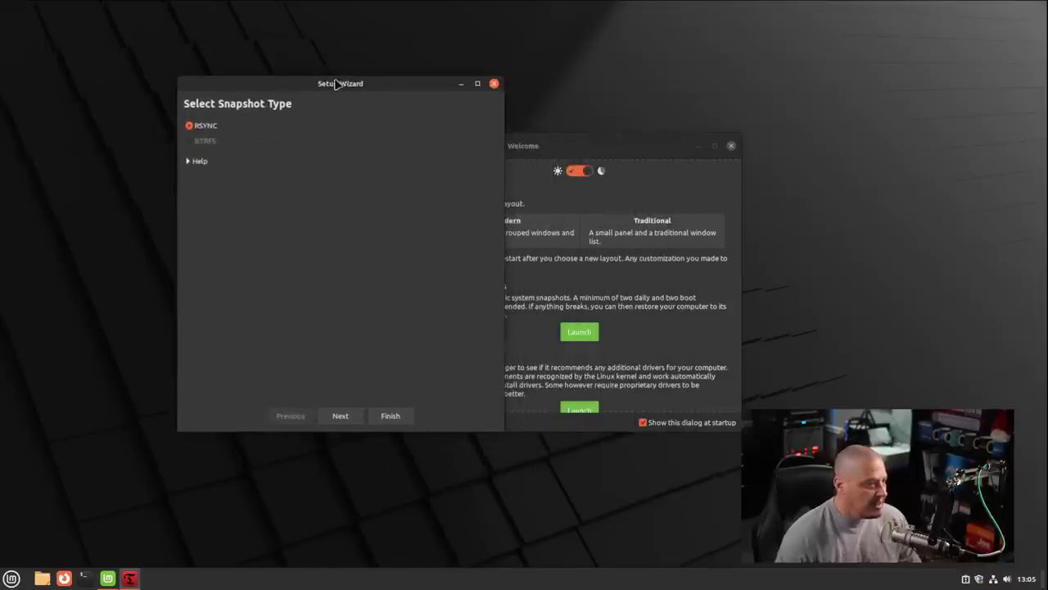
{"action": "left_click", "coordinate": [342, 418]}
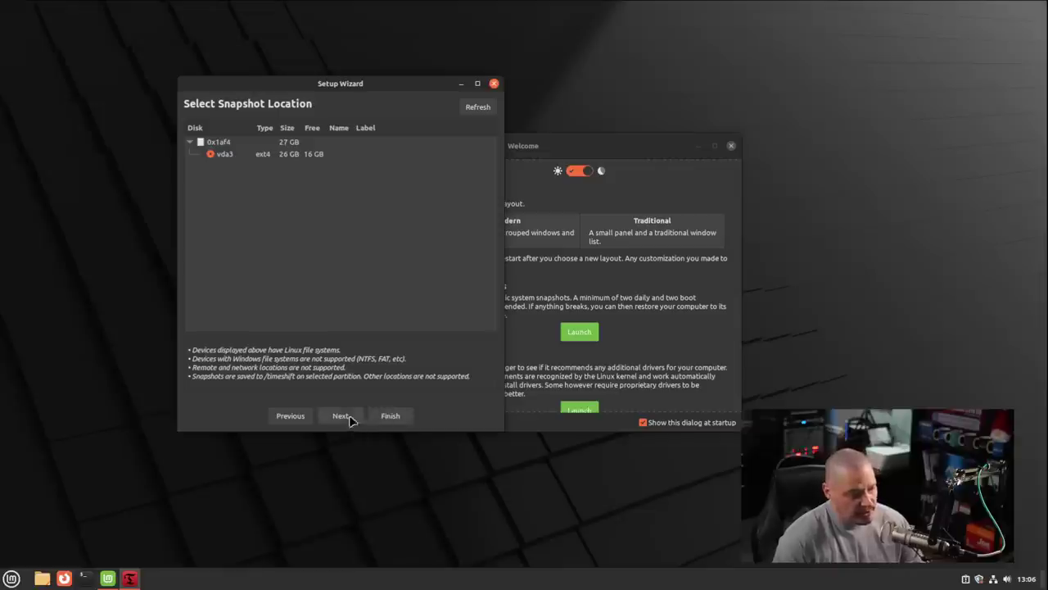
{"action": "left_click", "coordinate": [228, 155]}
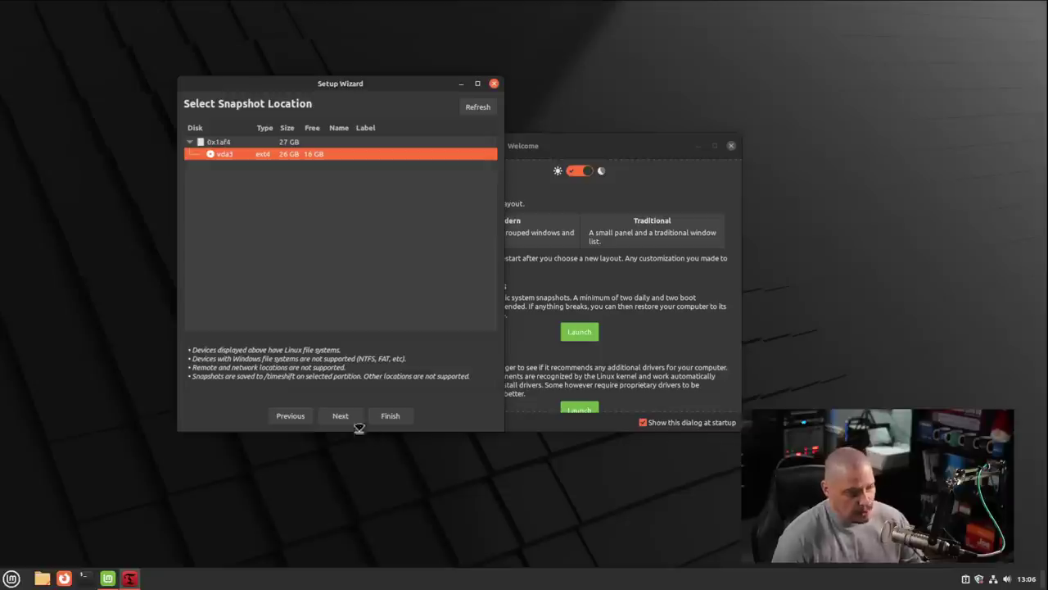
{"action": "left_click", "coordinate": [342, 417]}
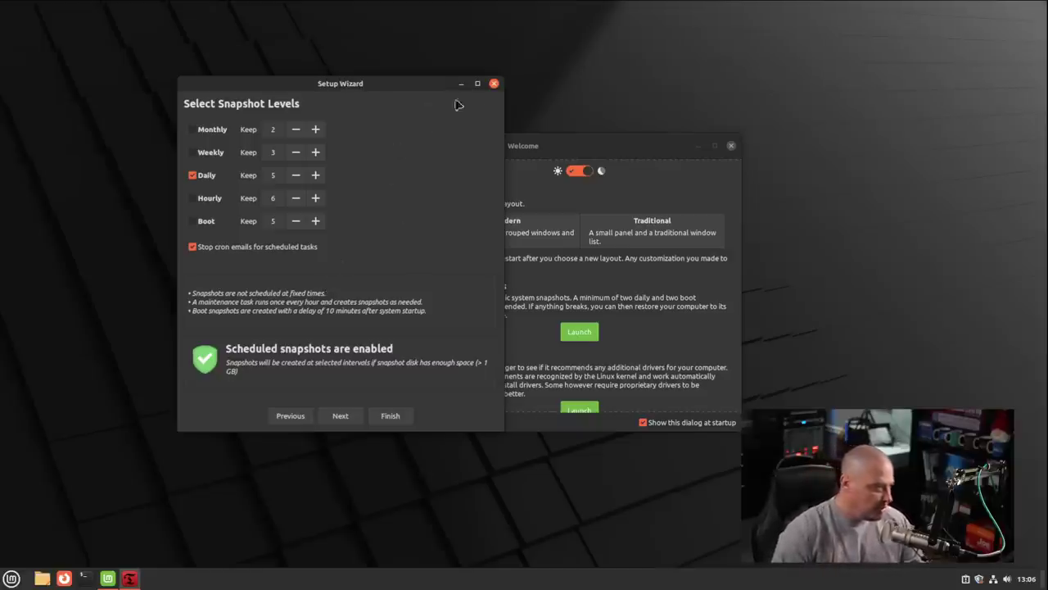
- Close the Timeshift wizard and main window, then scroll First Steps down to Software Manager and Firewall
{"action": "left_click", "coordinate": [493, 83]}
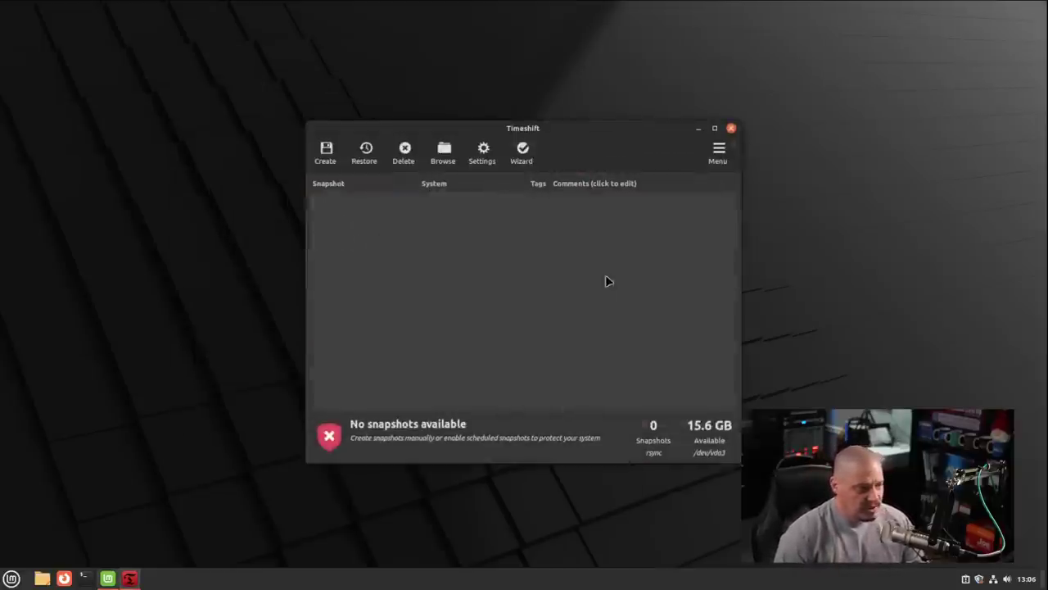
{"action": "left_click", "coordinate": [732, 128]}
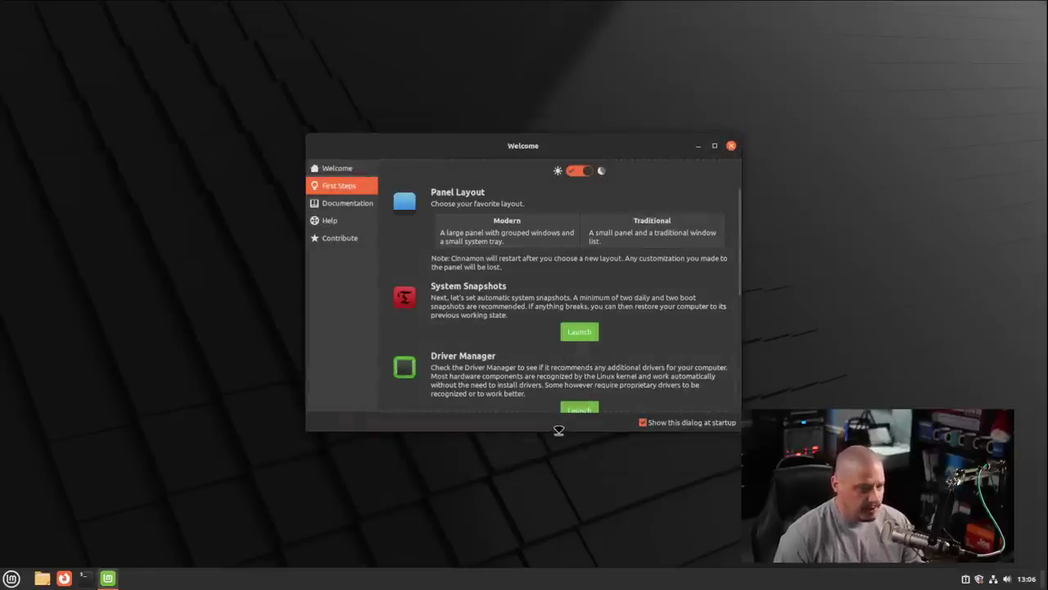
{"action": "scroll", "coordinate": [573, 360], "scroll_direction": "down", "scroll_amount": 3}
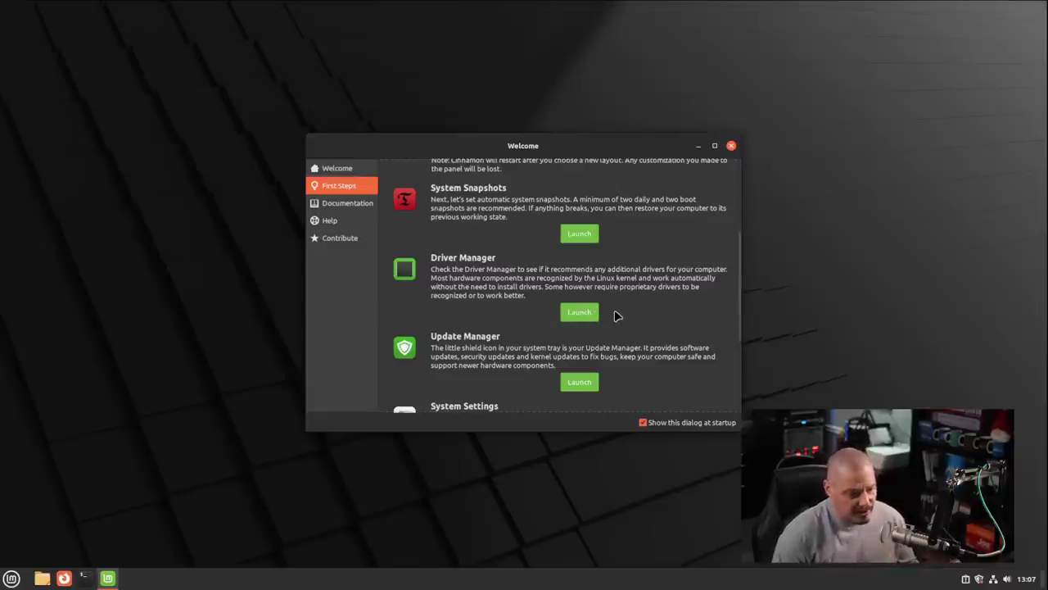
{"action": "scroll", "coordinate": [615, 316], "scroll_direction": "down", "scroll_amount": 2}
{"action": "scroll", "coordinate": [642, 319], "scroll_direction": "down", "scroll_amount": 2}
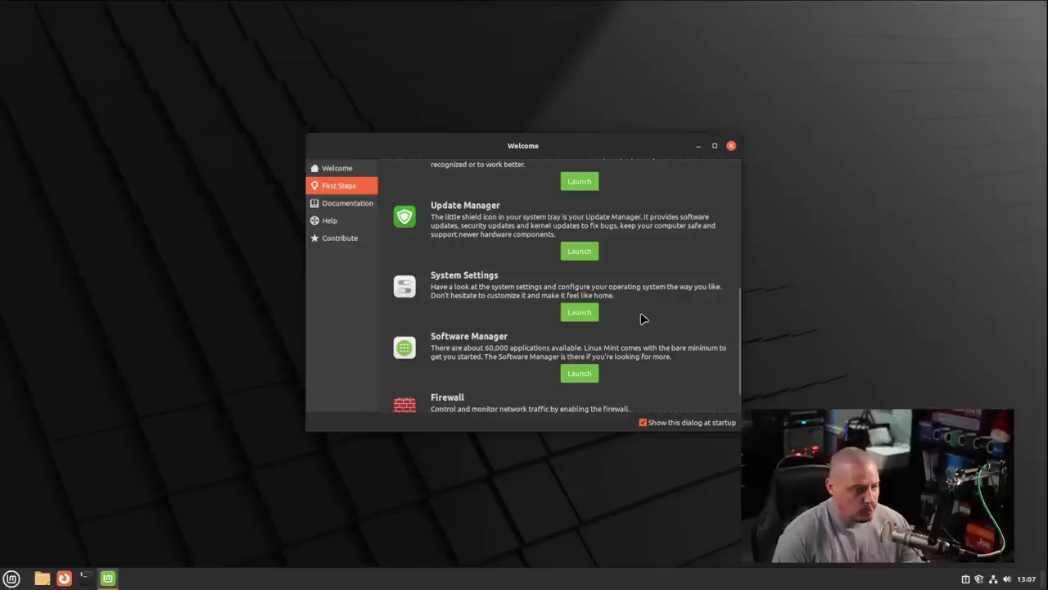
{"action": "scroll", "coordinate": [642, 317], "scroll_direction": "down", "scroll_amount": 1}
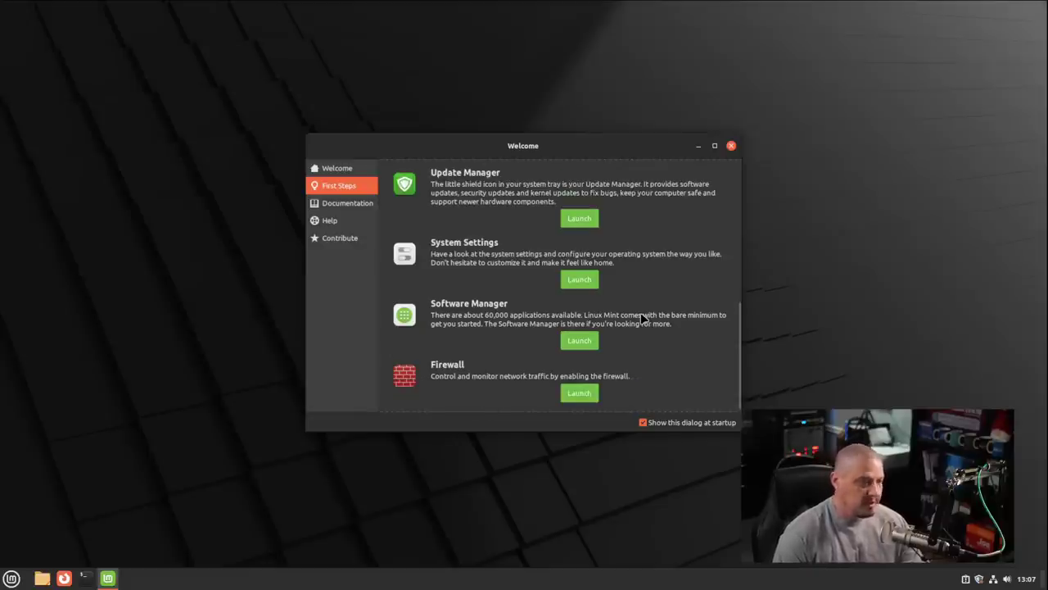
{"action": "scroll", "coordinate": [643, 318], "scroll_direction": "down", "scroll_amount": 1}
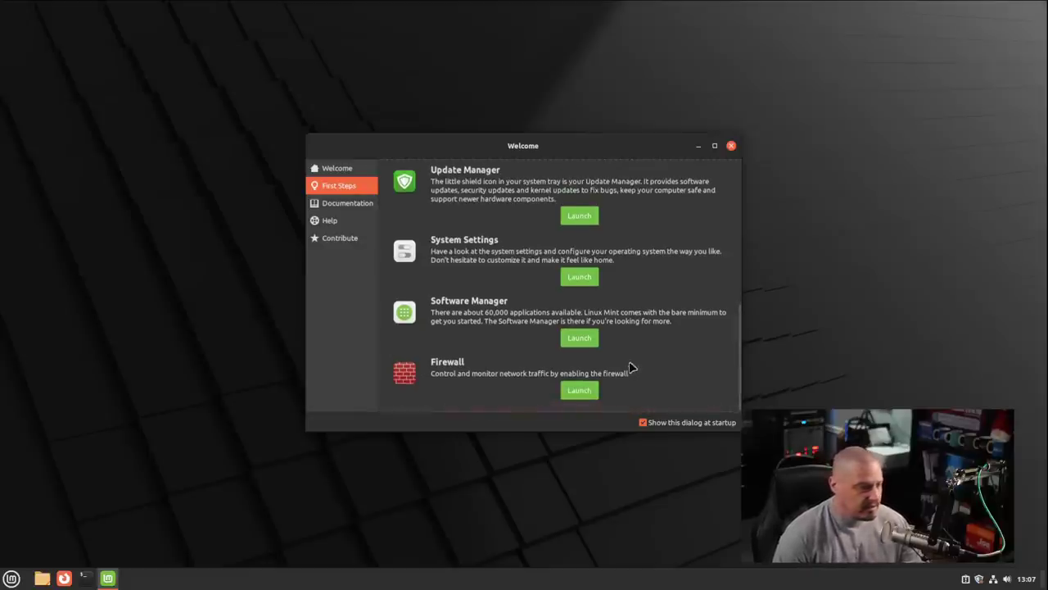
- Launch Software Manager, search for 'discord', and open the Discord Flathub package page
{"action": "left_click", "coordinate": [580, 338]}
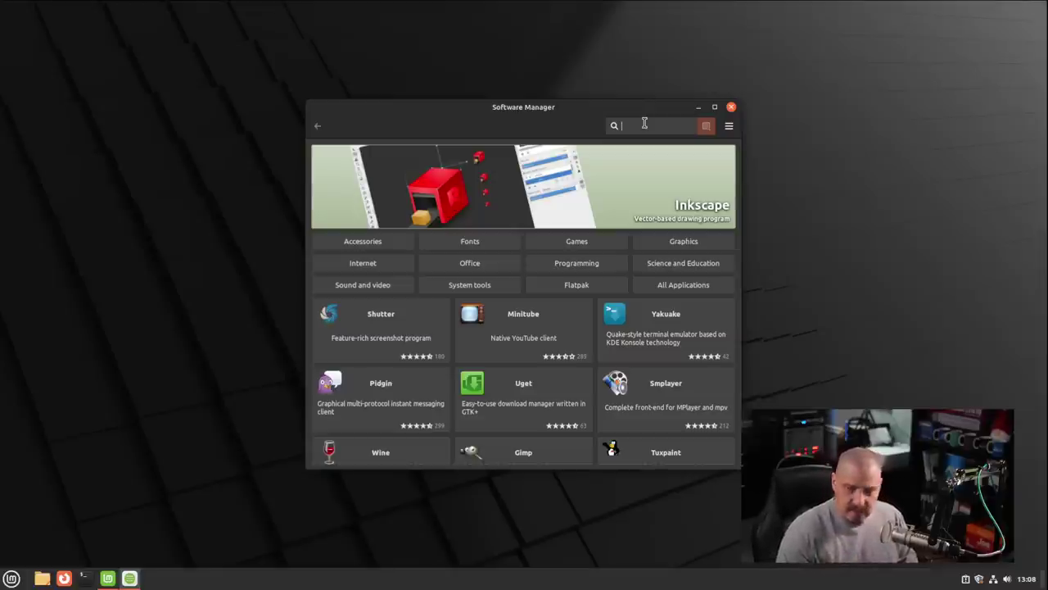
{"action": "type", "text": "h"}
{"action": "key", "text": "BackSpace"}
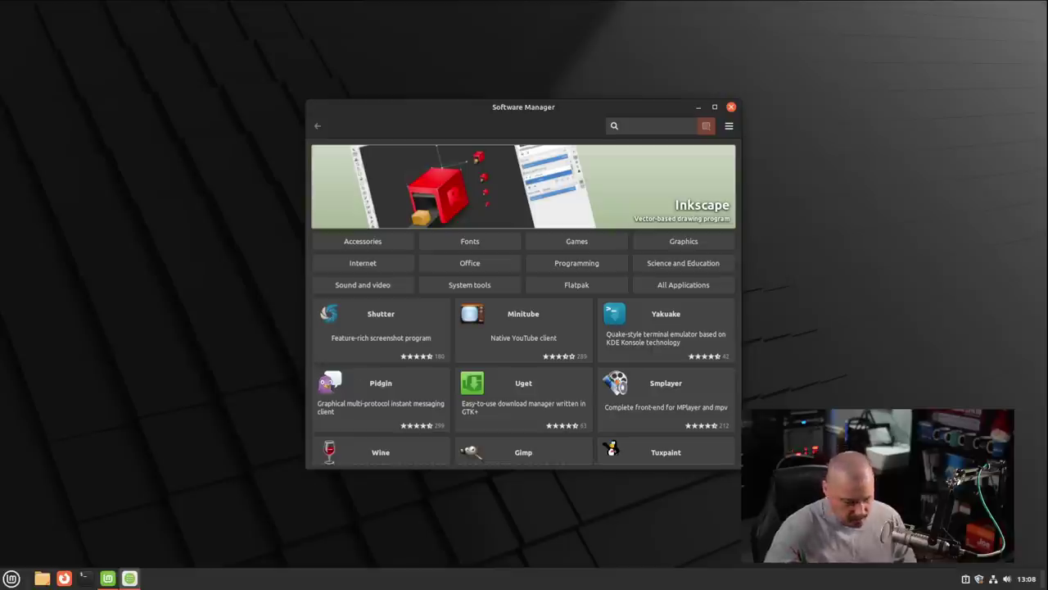
{"action": "type", "text": "disc"}
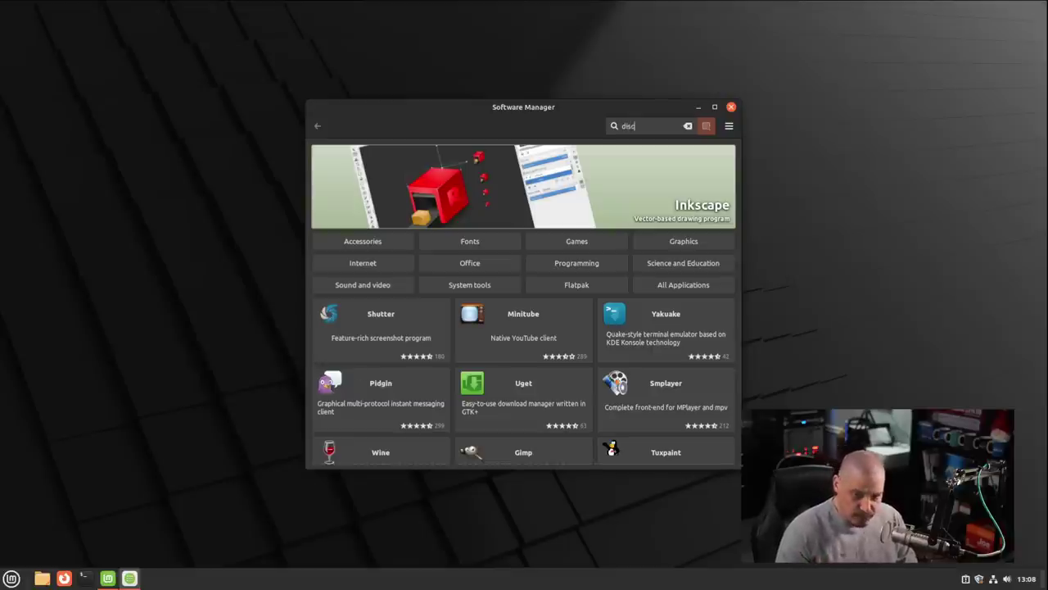
{"action": "type", "text": "ord"}
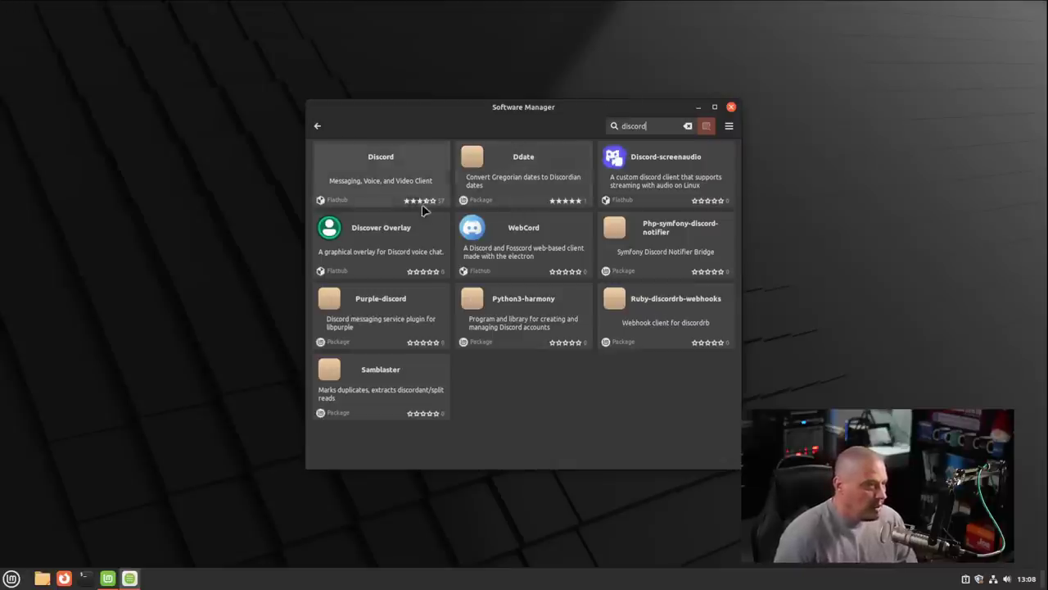
{"action": "left_click", "coordinate": [372, 176]}
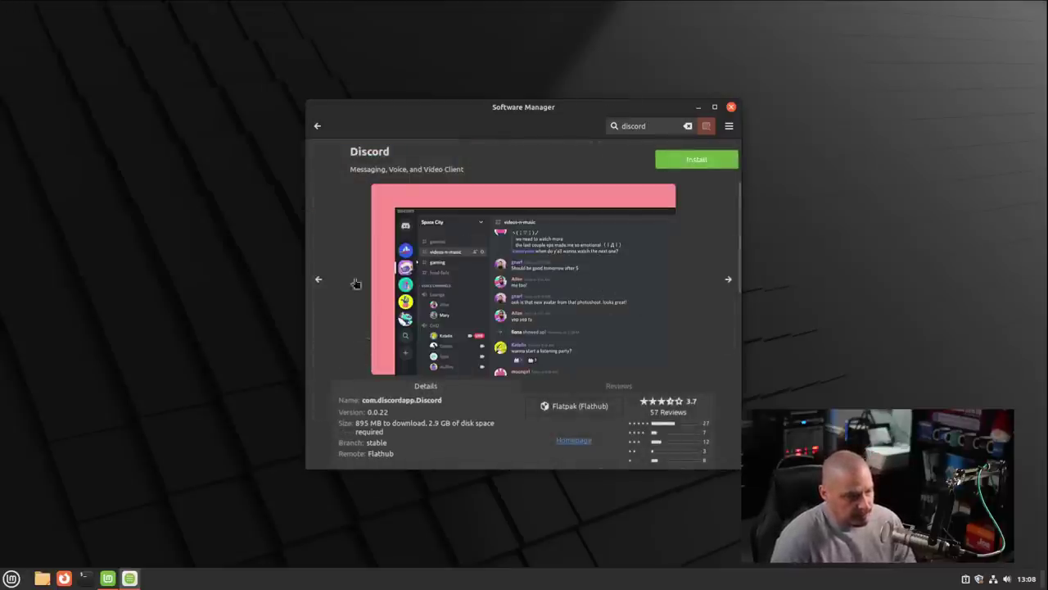
{"action": "left_click_drag", "start_coordinate": [368, 452], "coordinate": [411, 459]}
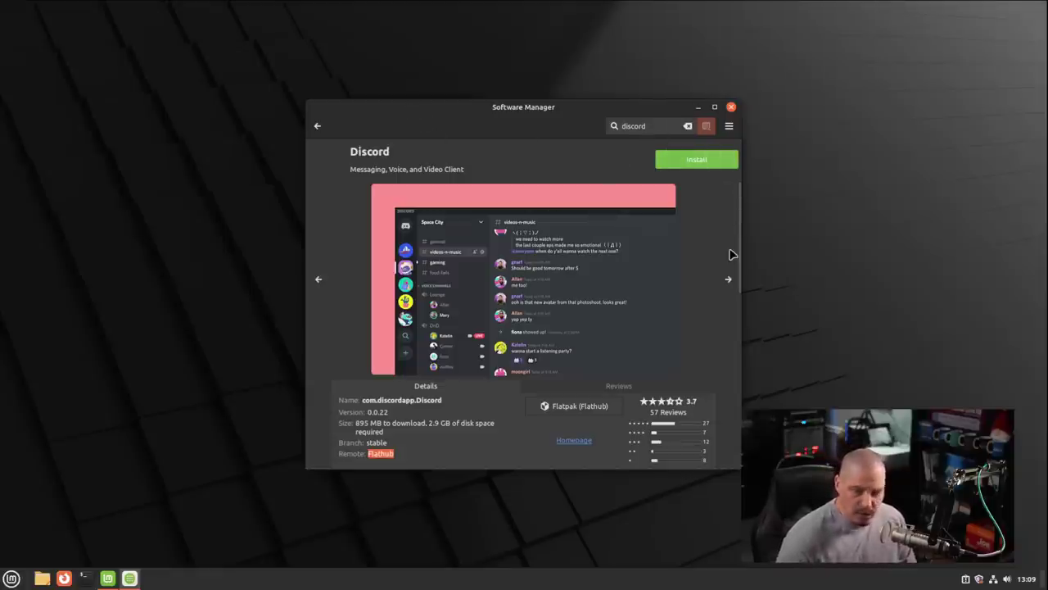
- Close Software Manager, open the Firewall tool with the admin password, review it, then close it
{"action": "left_click", "coordinate": [732, 107]}
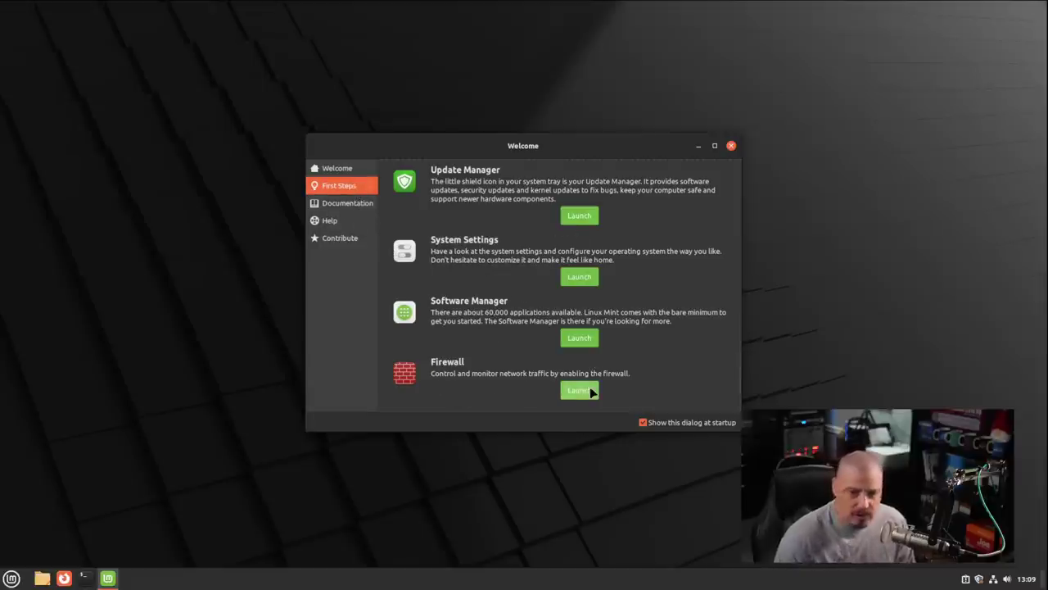
{"action": "left_click", "coordinate": [592, 392]}
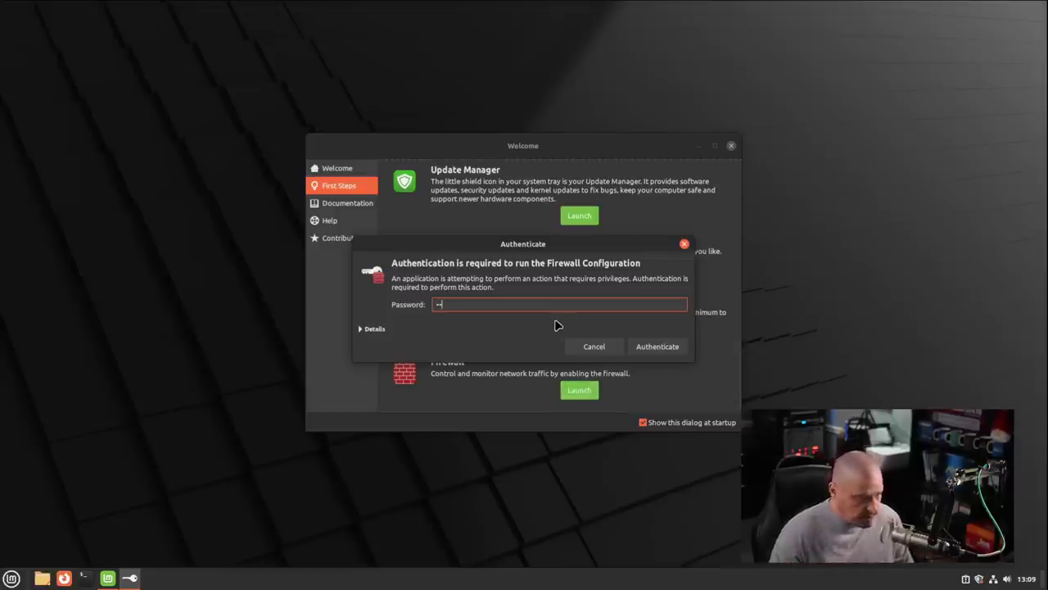
{"action": "key", "text": "Return"}
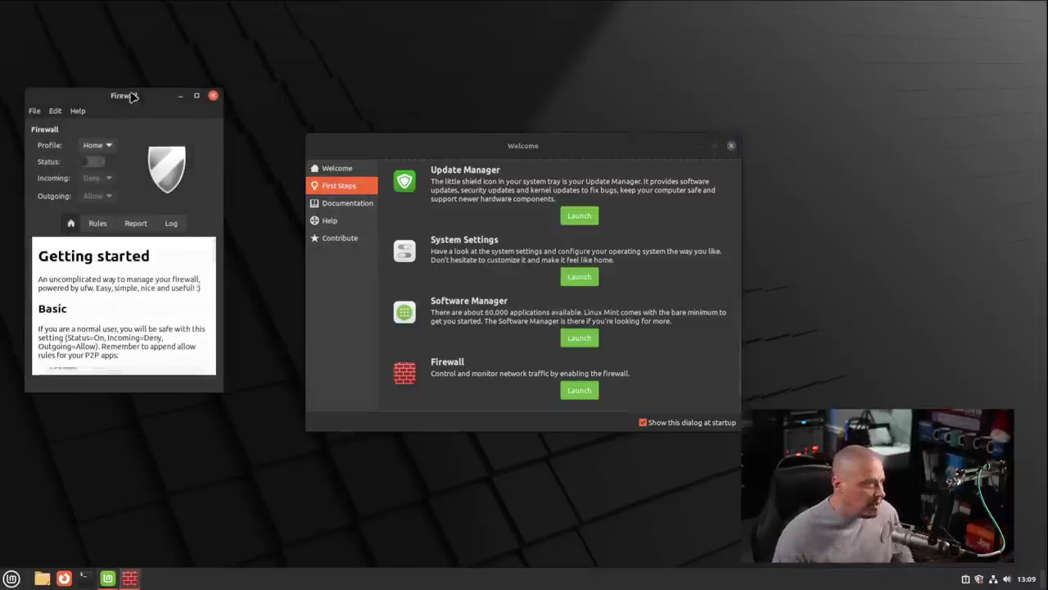
{"action": "left_click_drag", "start_coordinate": [122, 98], "coordinate": [385, 68]}
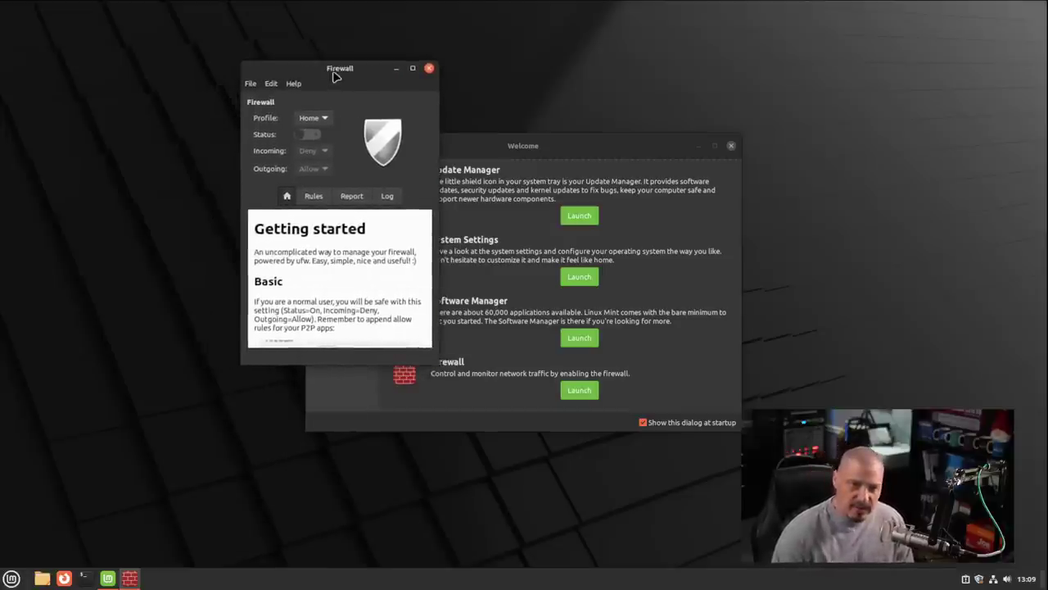
{"action": "left_click", "coordinate": [429, 68]}
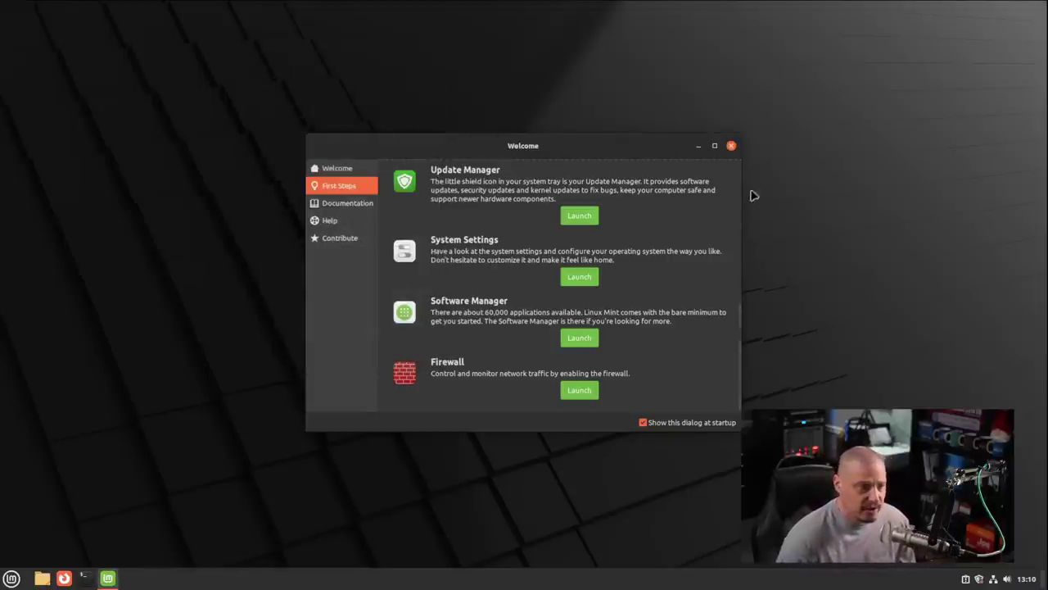
- Close the Welcome Screen and open the Nemo file manager from the taskbar
{"action": "left_click", "coordinate": [732, 147]}
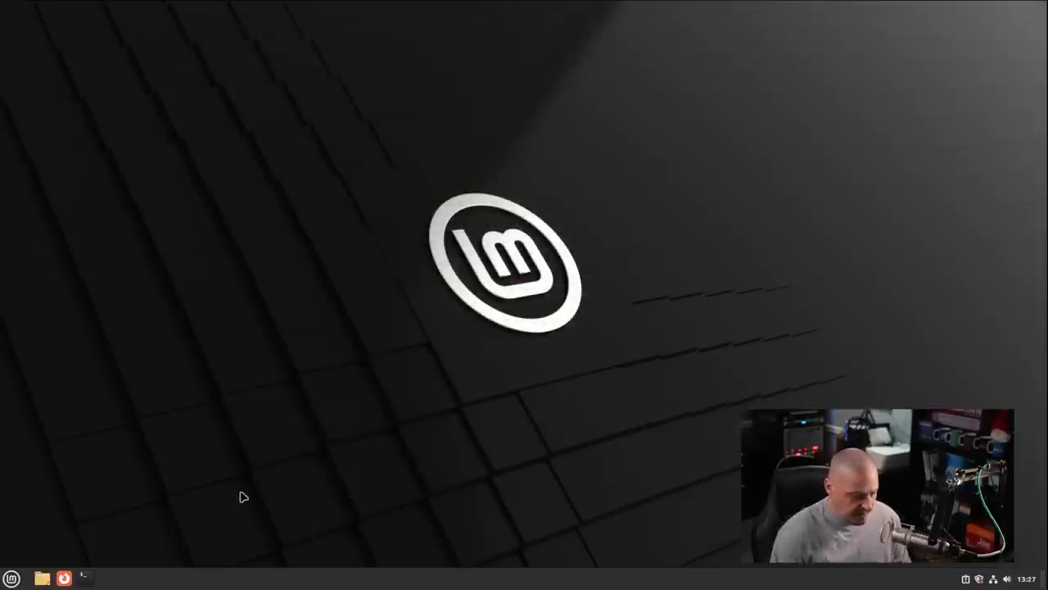
{"action": "left_click", "coordinate": [41, 576]}
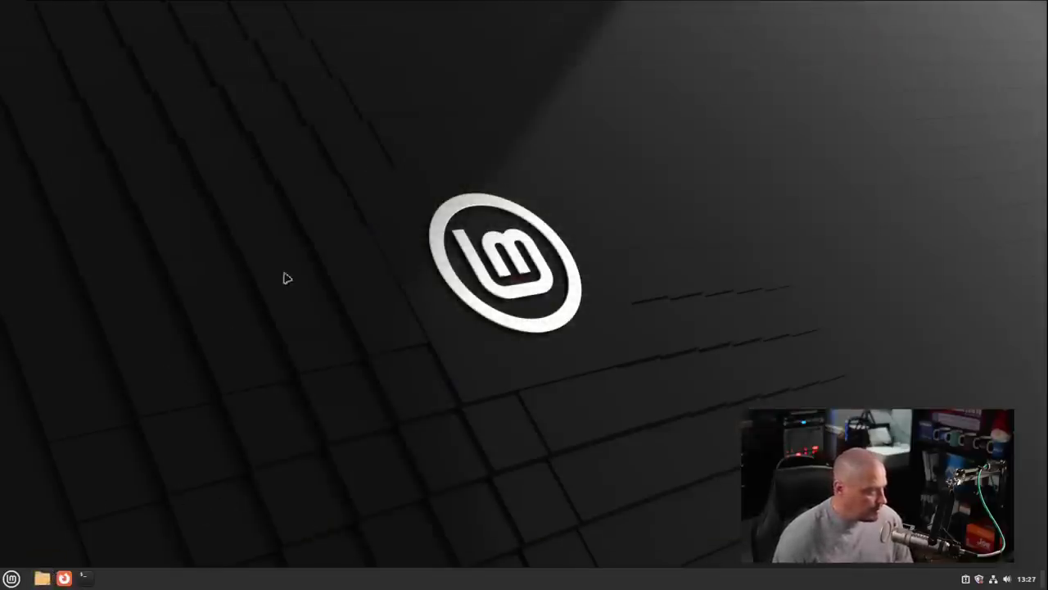
- In Downloads, choose Verify on linuxmint-21.1-cinnamon-64bit.iso from its context menu
{"action": "left_click_drag", "start_coordinate": [282, 90], "coordinate": [646, 64]}
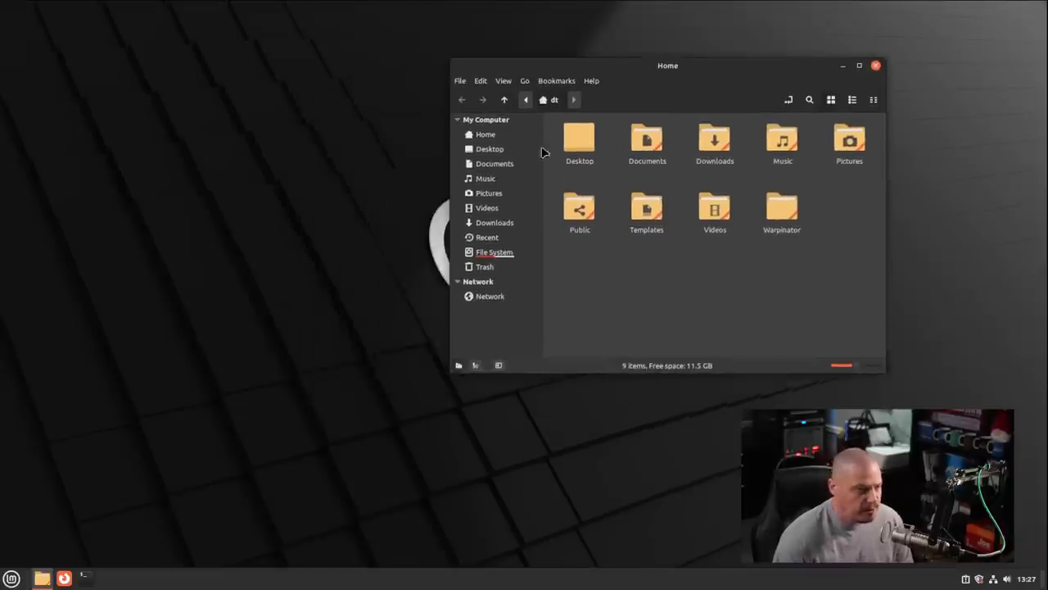
{"action": "left_click", "coordinate": [494, 223]}
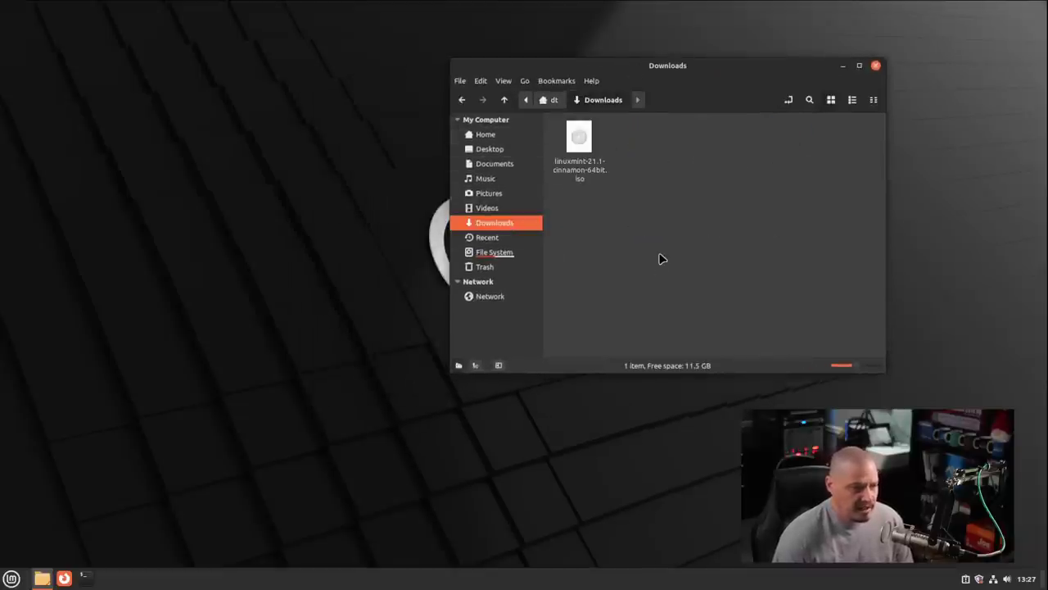
{"action": "left_click", "coordinate": [575, 164]}
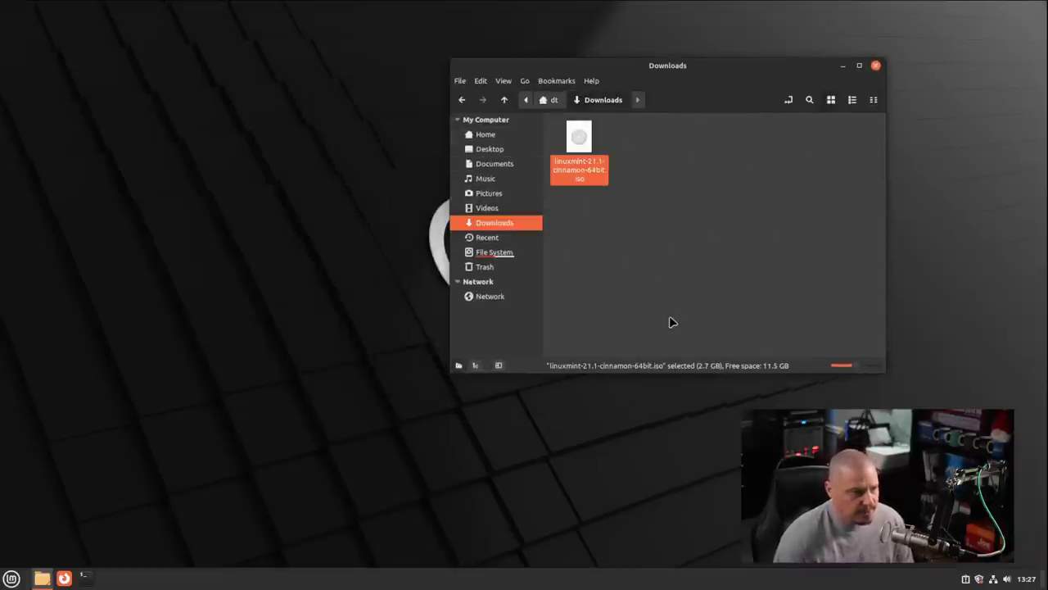
{"action": "right_click", "coordinate": [585, 172]}
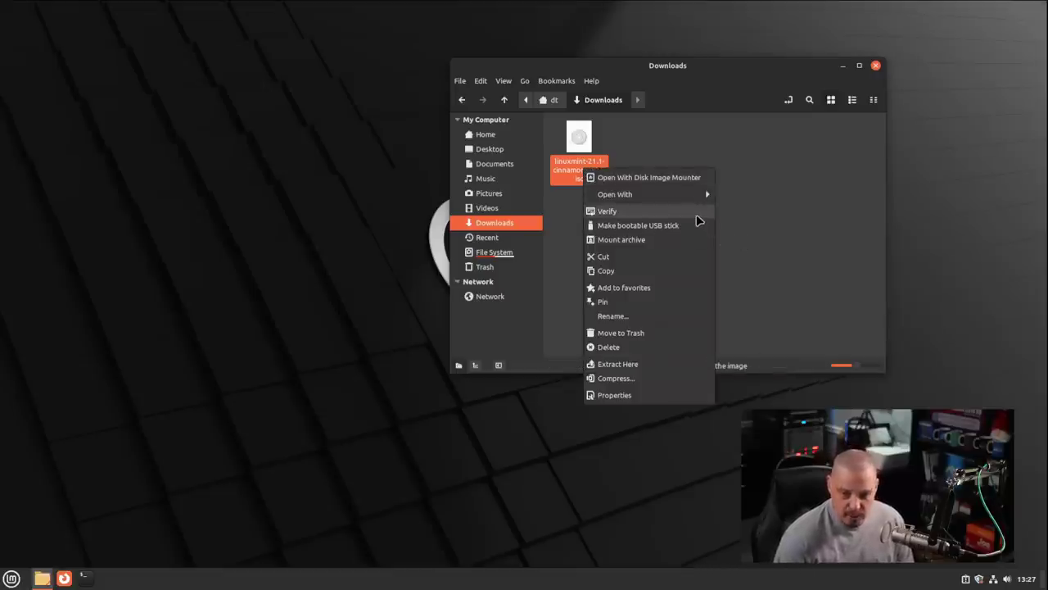
{"action": "left_click", "coordinate": [697, 215]}
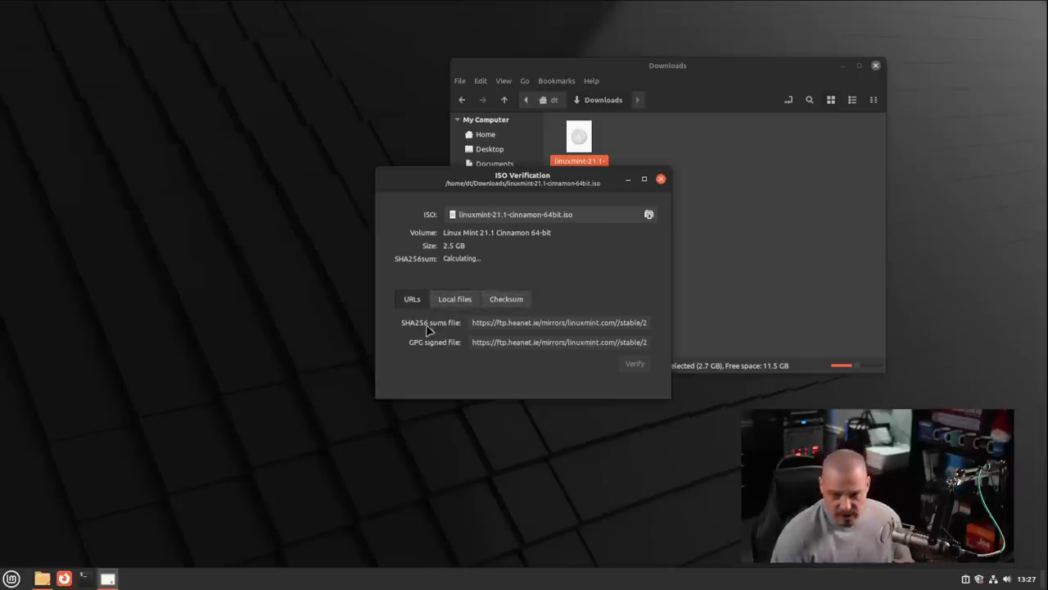
- Verify the ISO against the official online checksums, then close the 'Everything looks good!' result
{"action": "left_click", "coordinate": [459, 304]}
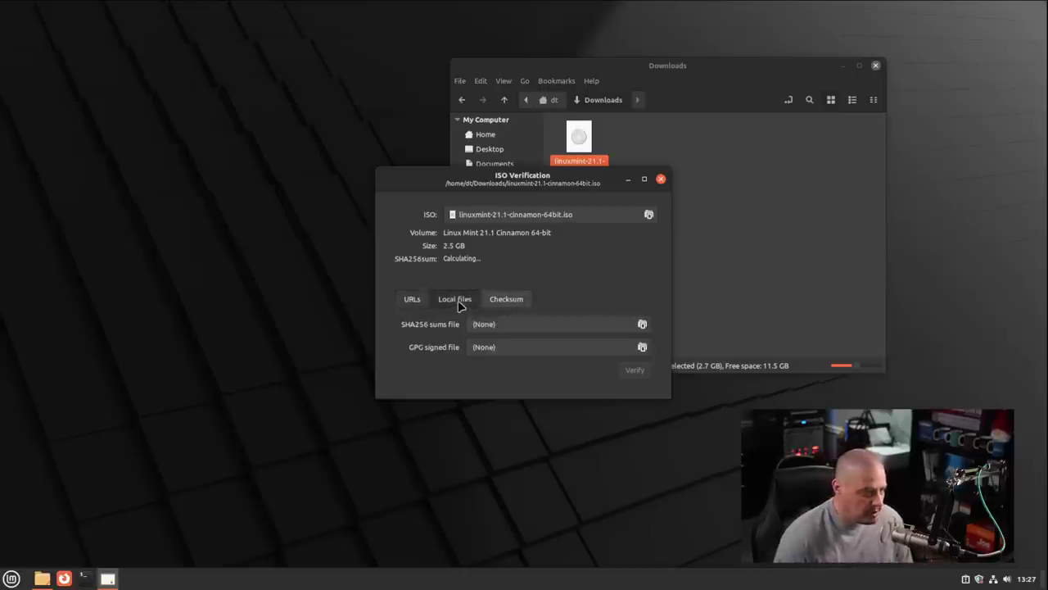
{"action": "left_click", "coordinate": [506, 299]}
{"action": "left_click", "coordinate": [412, 299]}
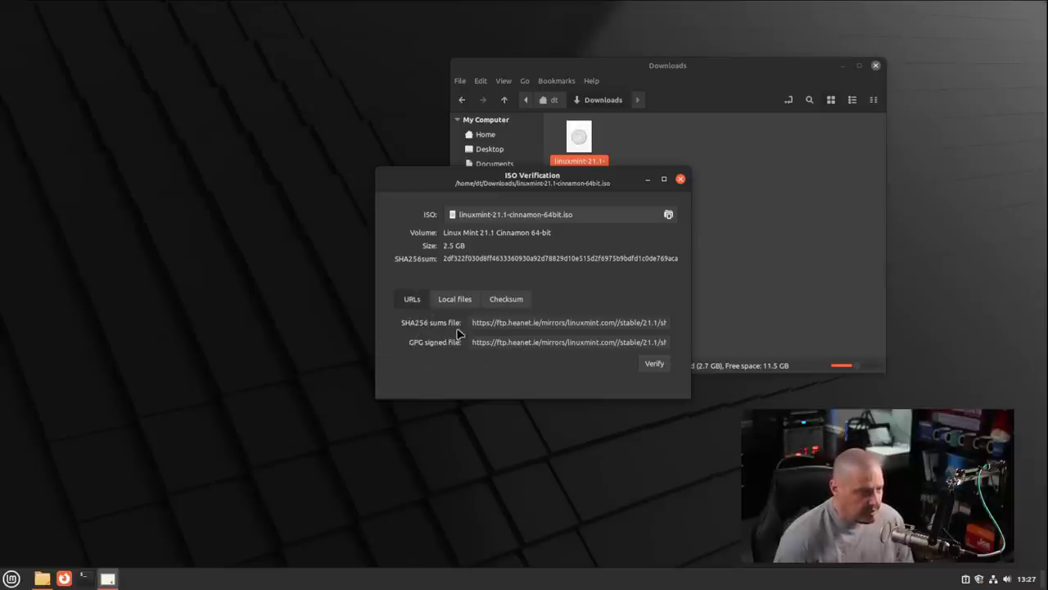
{"action": "left_click", "coordinate": [656, 368]}
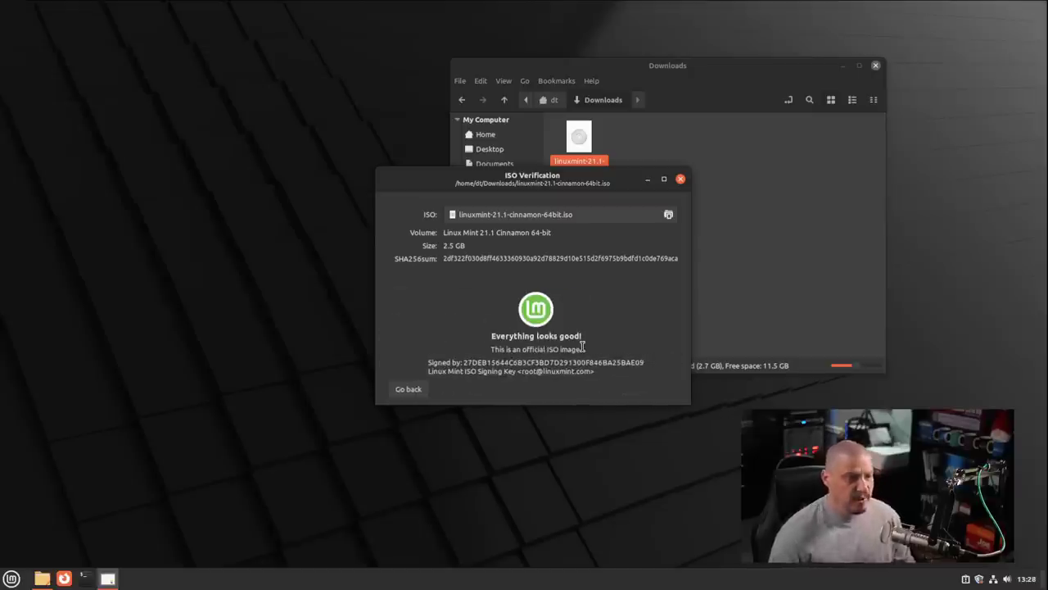
{"action": "left_click", "coordinate": [680, 179]}
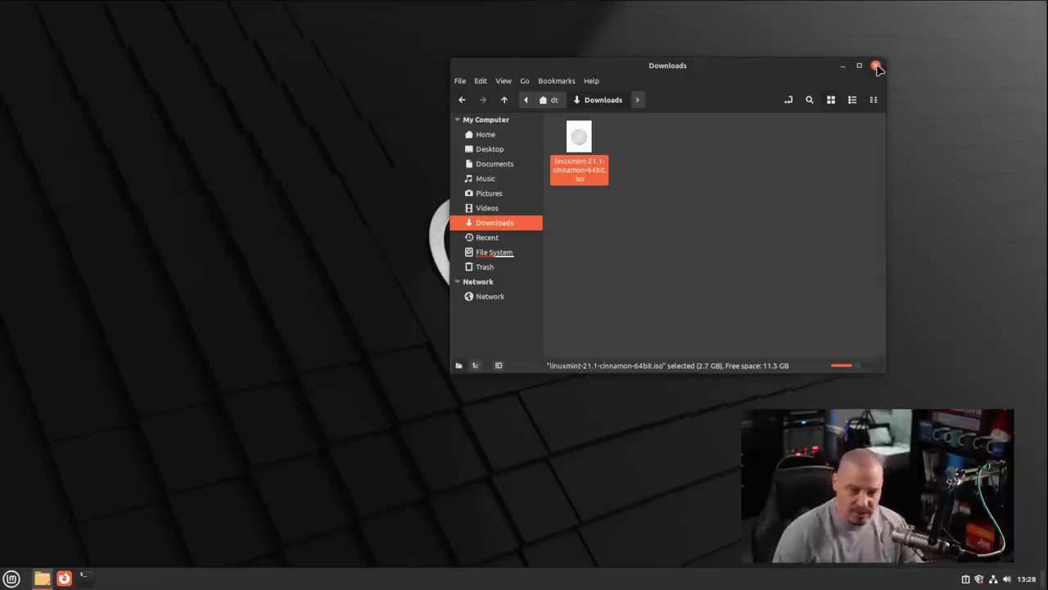
- Close the Downloads window and launch USB Image Writer from a 'usb' menu search
{"action": "left_click", "coordinate": [878, 68]}
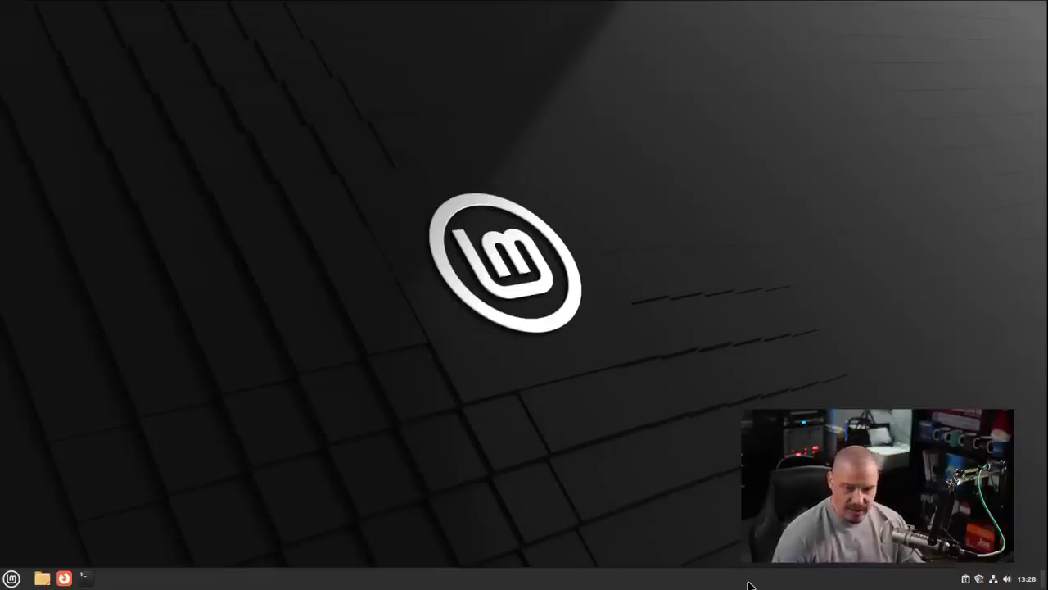
{"action": "left_click", "coordinate": [11, 578]}
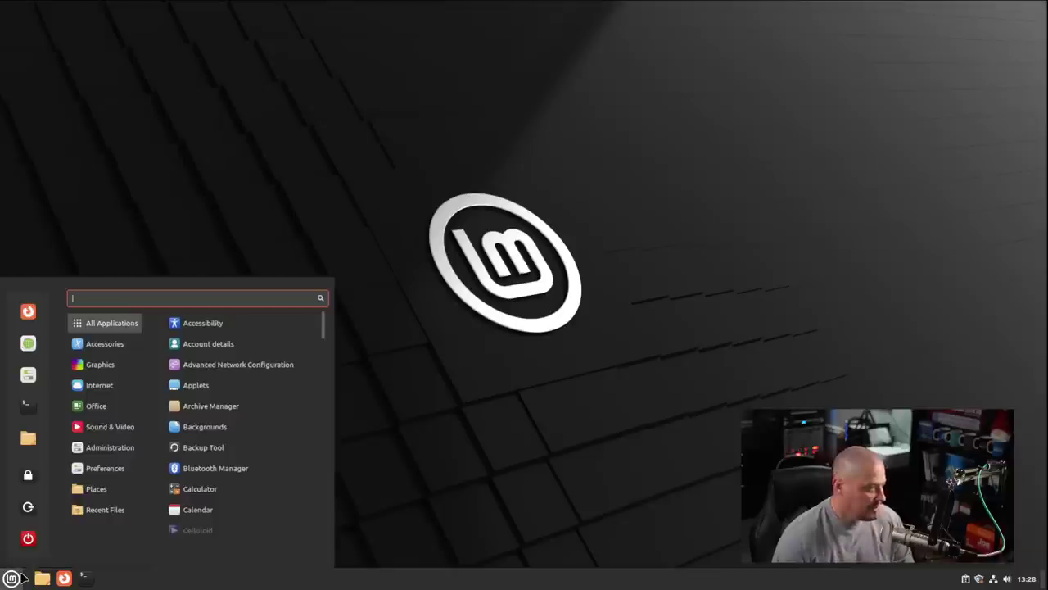
{"action": "type", "text": "usb wi"}
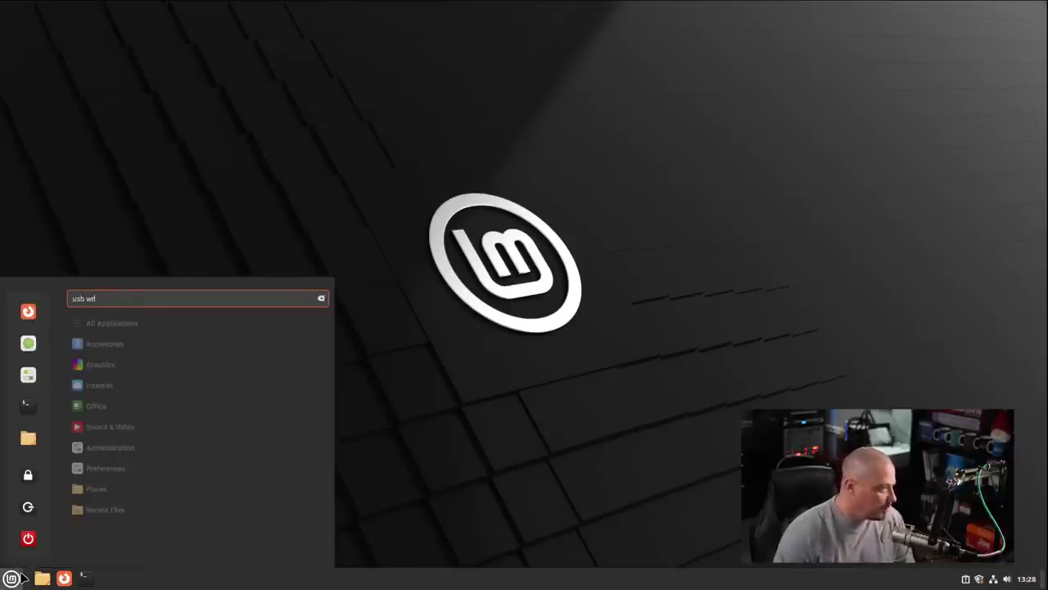
{"action": "key", "text": "BackSpace"}
{"action": "key", "text": "BackSpace"}
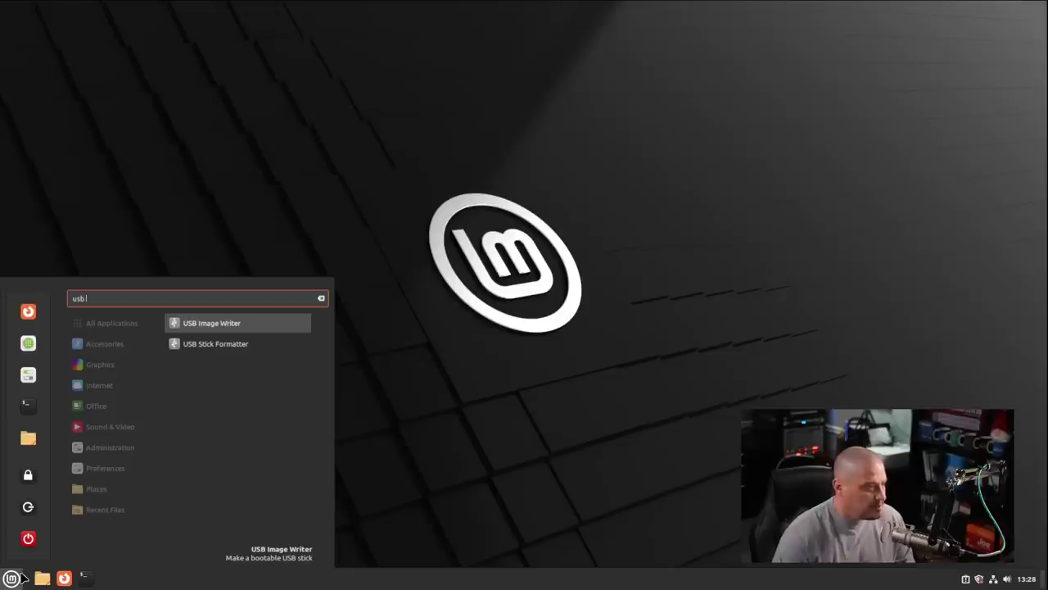
{"action": "key", "text": "Return"}
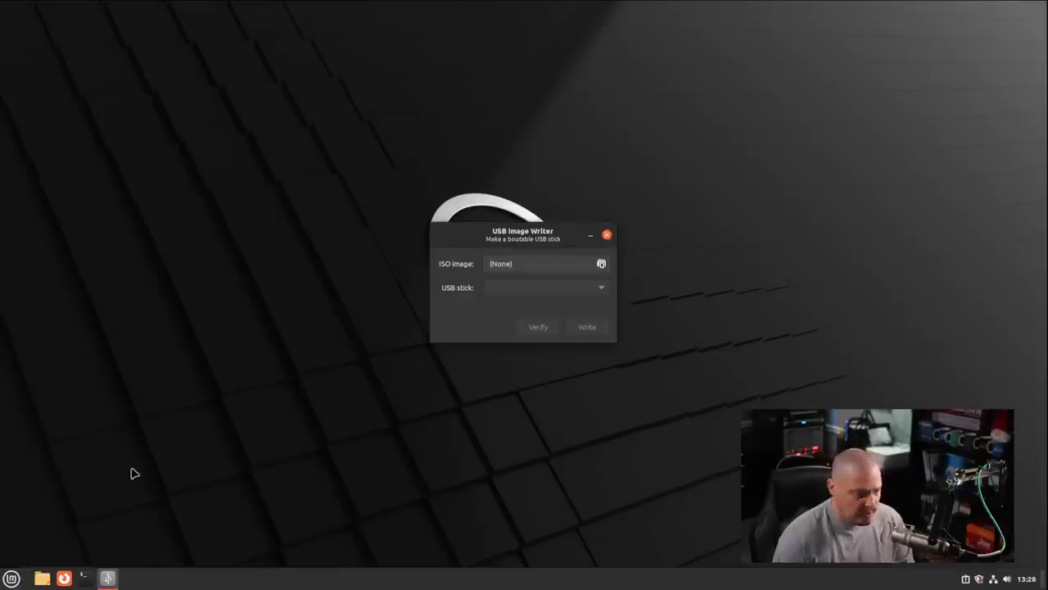
- Load linuxmint-21.1-cinnamon-64bit.iso from Downloads, verify it, then close the verification window
{"action": "left_click", "coordinate": [524, 264]}
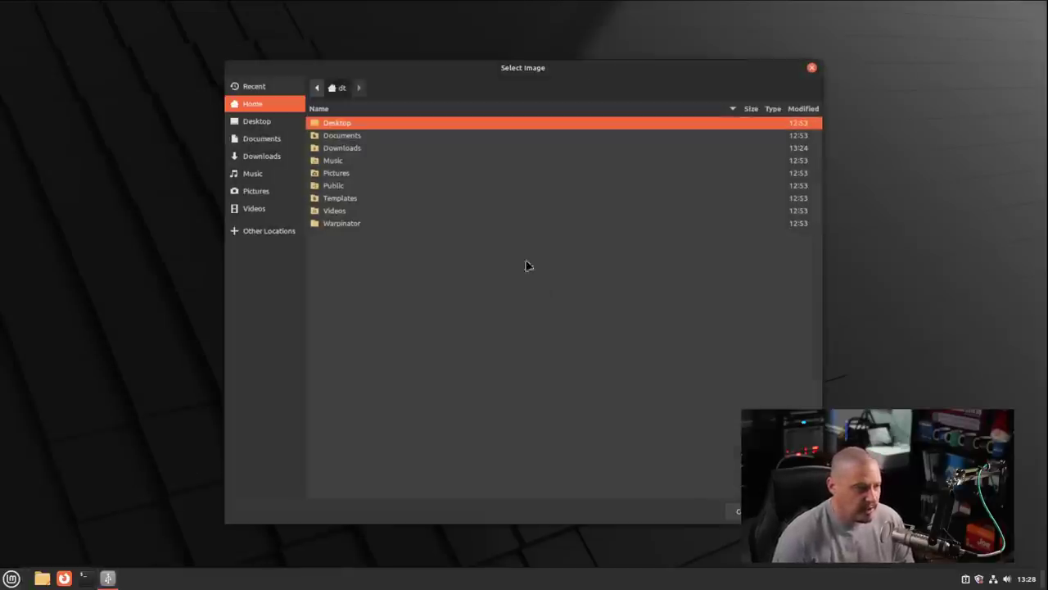
{"action": "left_click", "coordinate": [270, 157]}
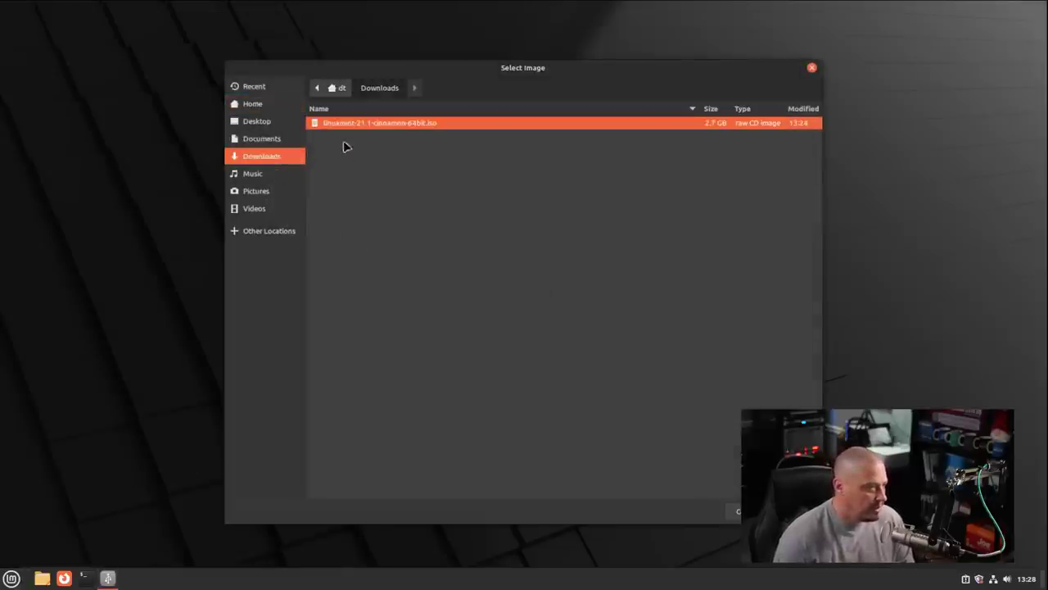
{"action": "double_click", "coordinate": [350, 123]}
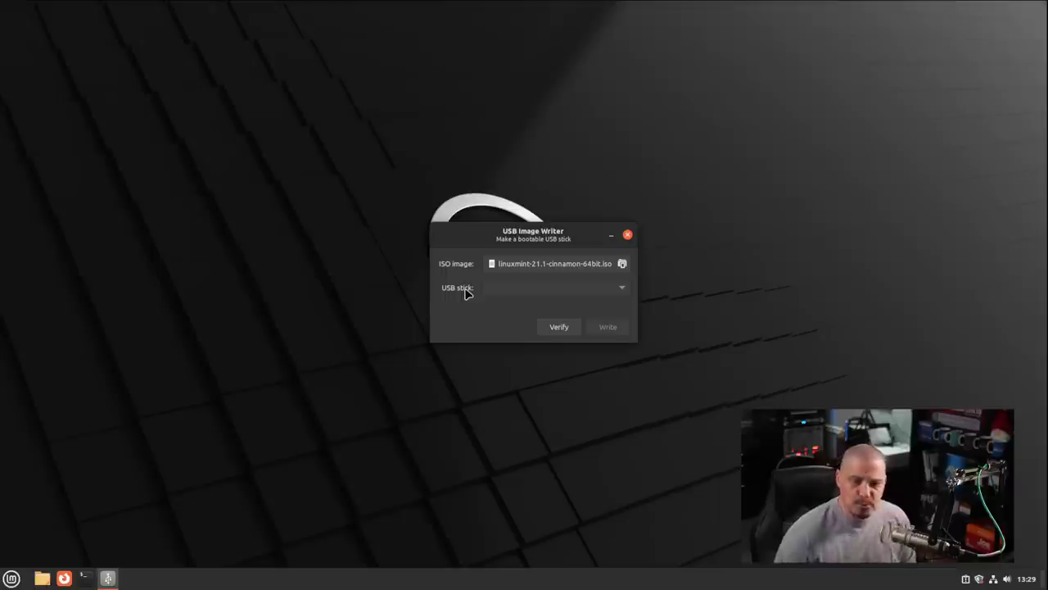
{"action": "left_click", "coordinate": [559, 327]}
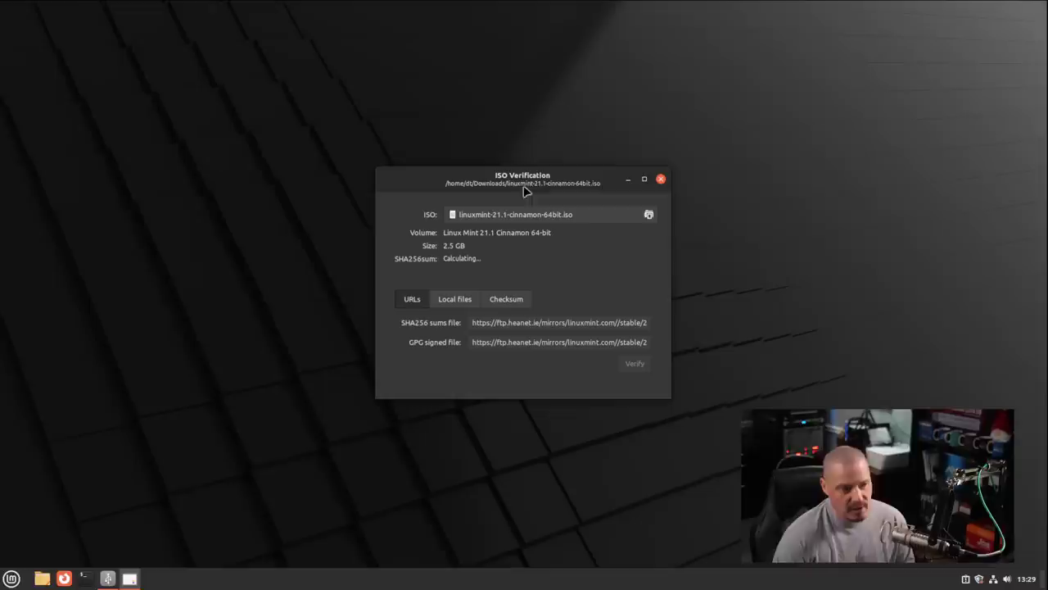
{"action": "left_click_drag", "start_coordinate": [574, 180], "coordinate": [480, 165]}
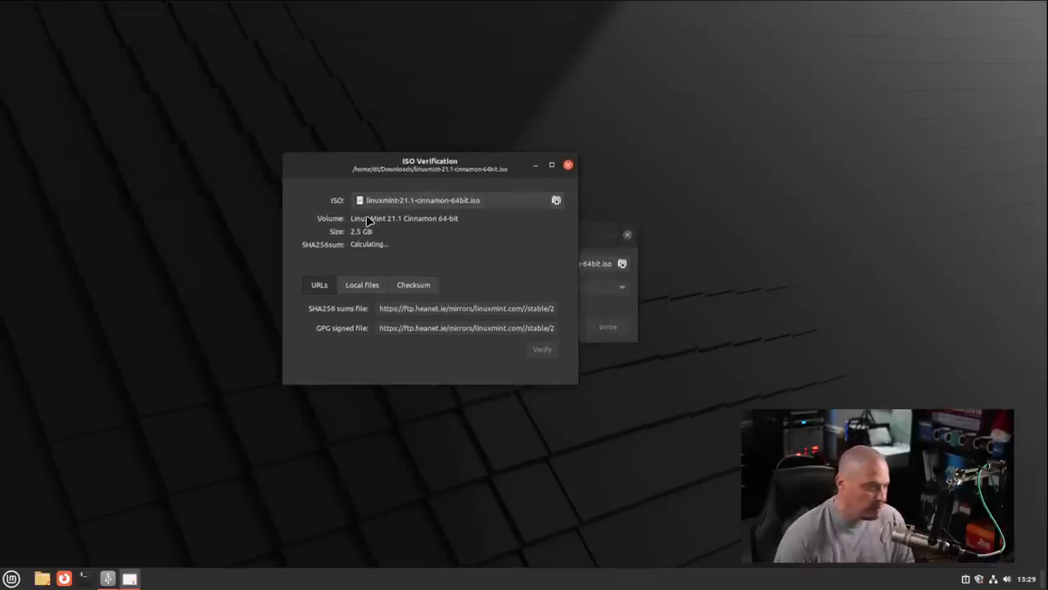
{"action": "left_click", "coordinate": [569, 165]}
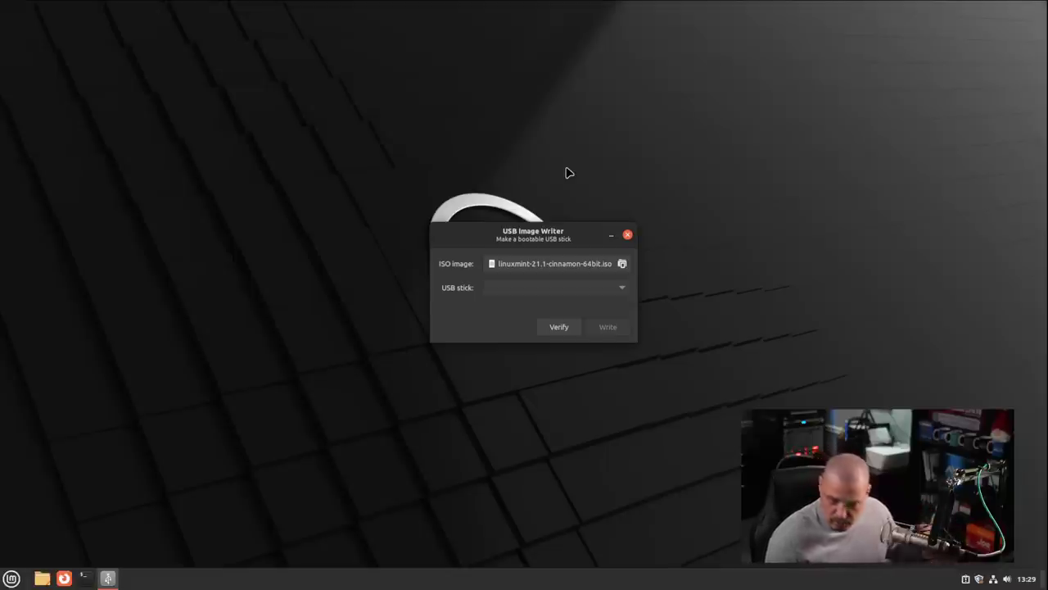
- Close USB Image Writer, open the Home folder, and toggle Show Desktop off and on
{"action": "left_click", "coordinate": [628, 235]}
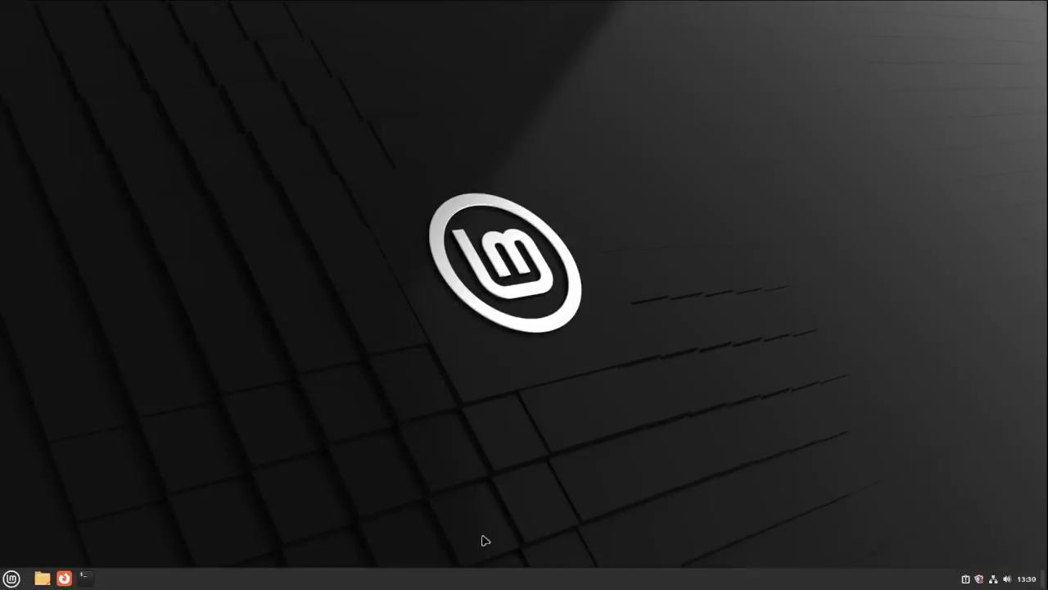
{"action": "left_click", "coordinate": [42, 579]}
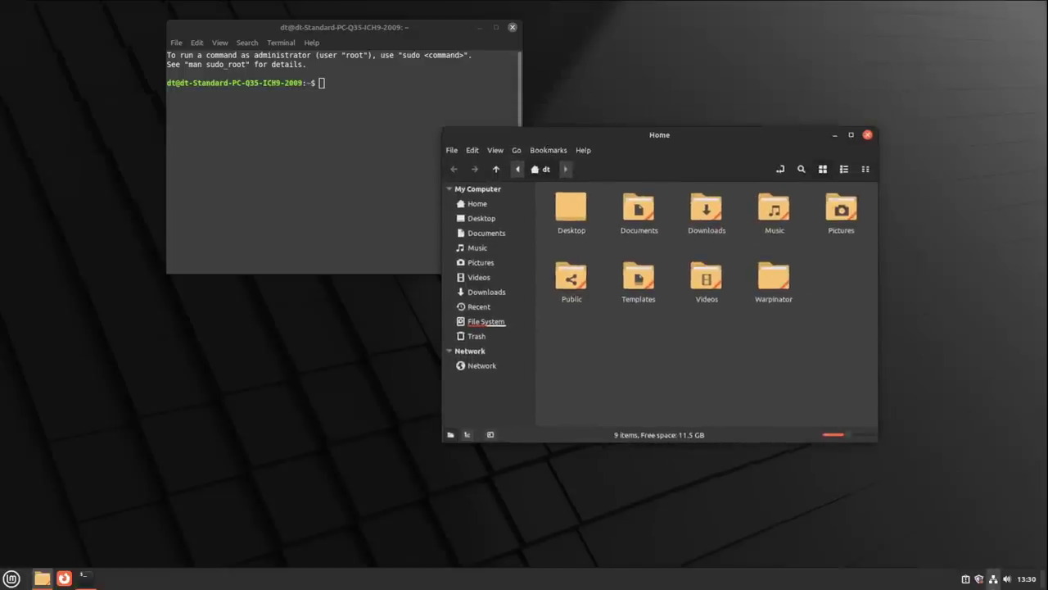
{"action": "left_click", "coordinate": [1044, 579]}
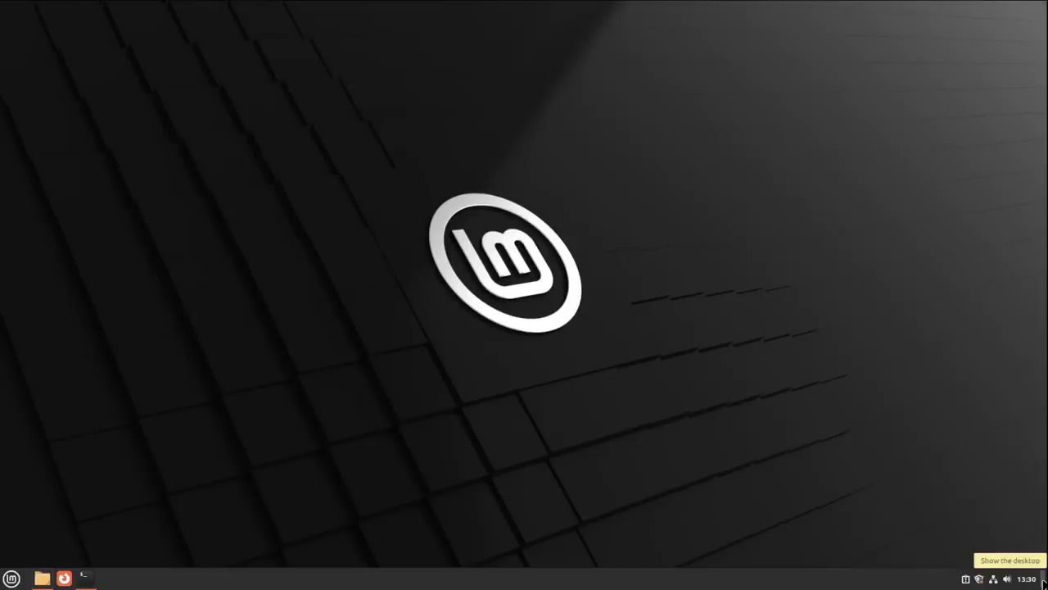
{"action": "left_click", "coordinate": [1045, 579]}
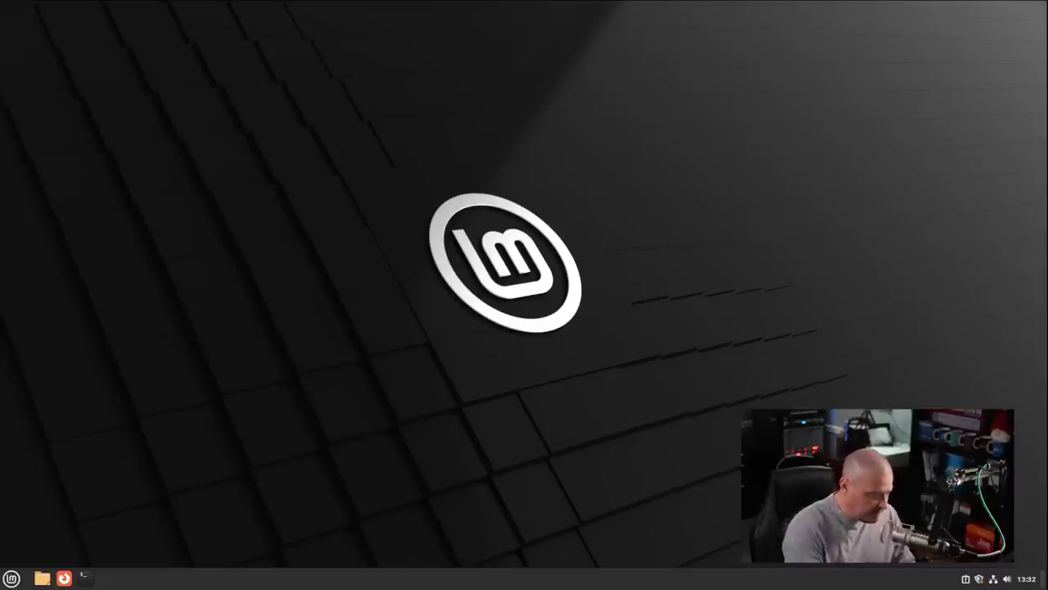
- Open a maximized terminal with larger text and check the kernel version with uname -r
{"action": "key", "text": "ctrl+alt+t"}
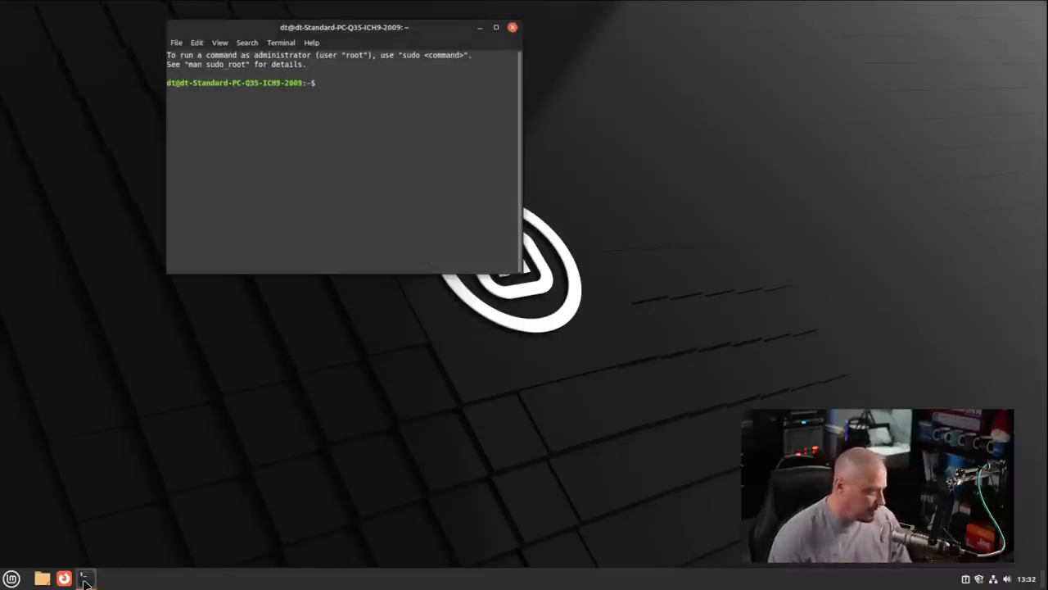
{"action": "mouse_move", "coordinate": [85, 583]}
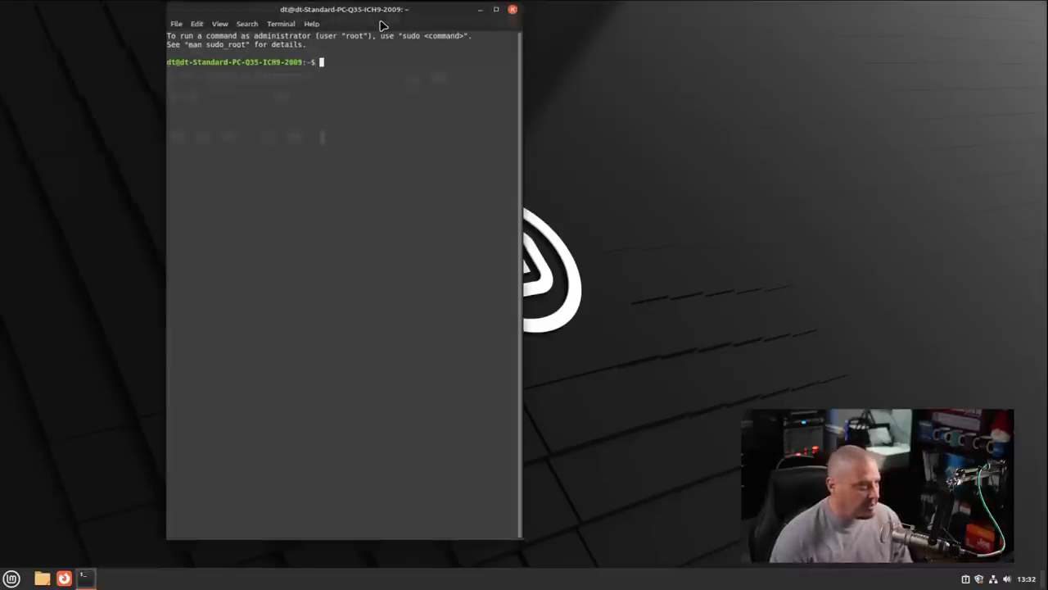
{"action": "double_click", "coordinate": [382, 26]}
{"action": "double_click", "coordinate": [380, 10]}
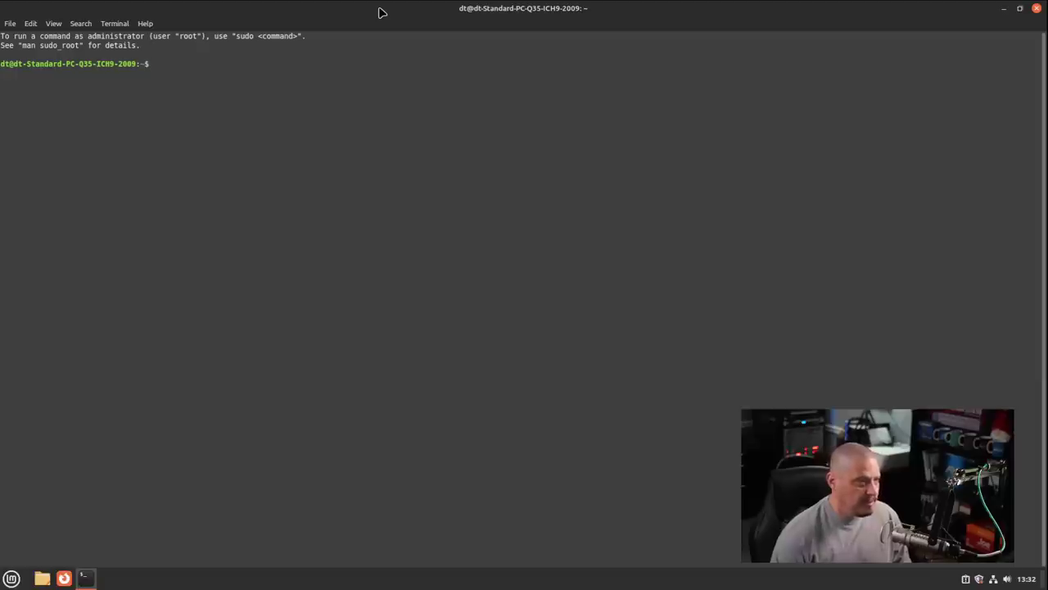
{"action": "key", "text": "ctrl+plus"}
{"action": "key", "text": "ctrl+plus"}
{"action": "key", "text": "ctrl+plus"}
{"action": "key", "text": "ctrl+plus"}
{"action": "key", "text": "ctrl+plus"}
{"action": "key", "text": "ctrl+plus"}
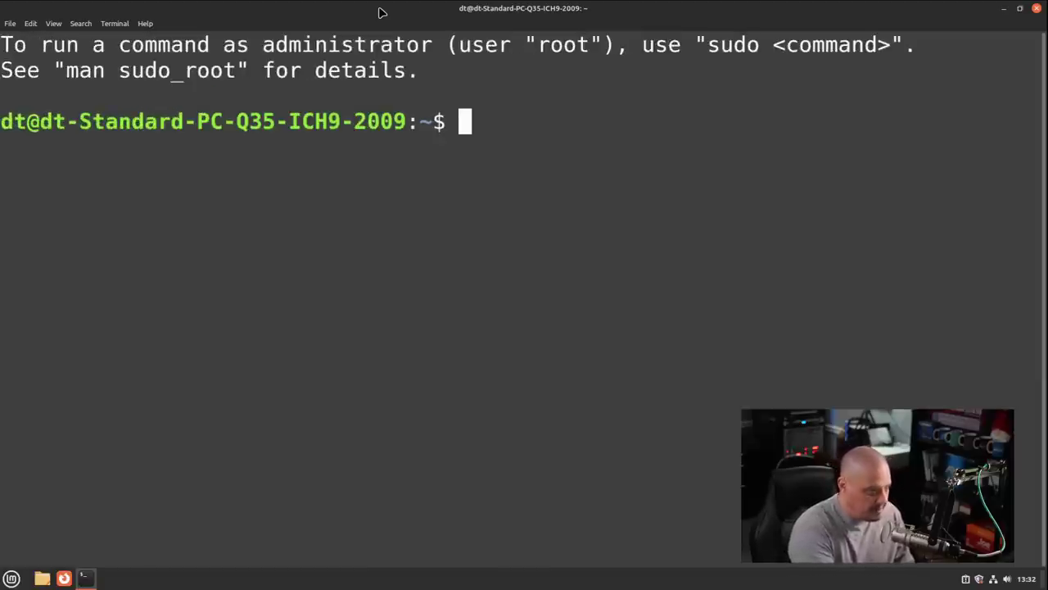
{"action": "type", "text": "uname -r"}
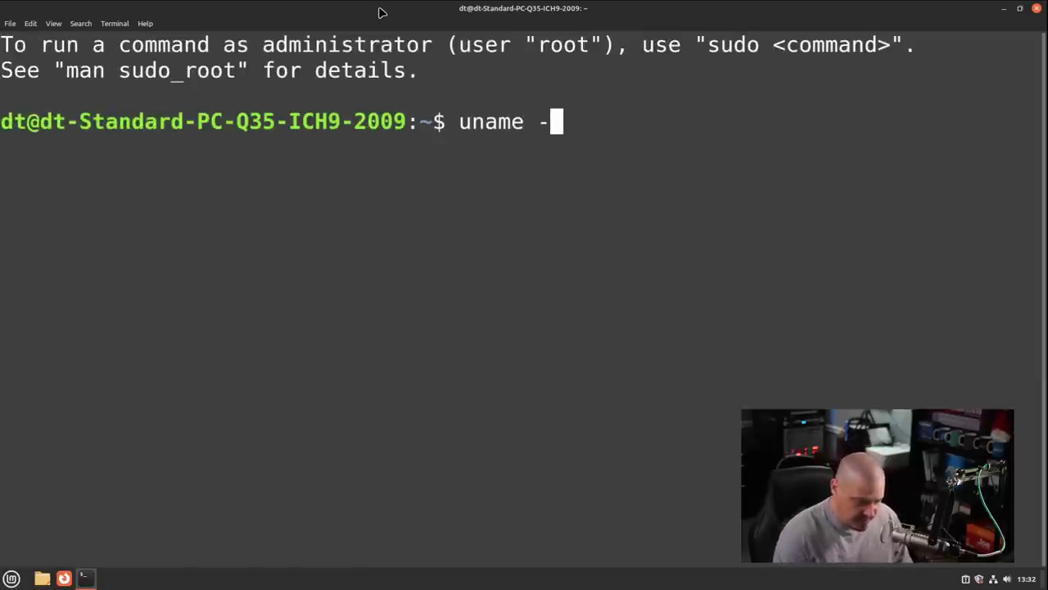
{"action": "key", "text": "Return"}
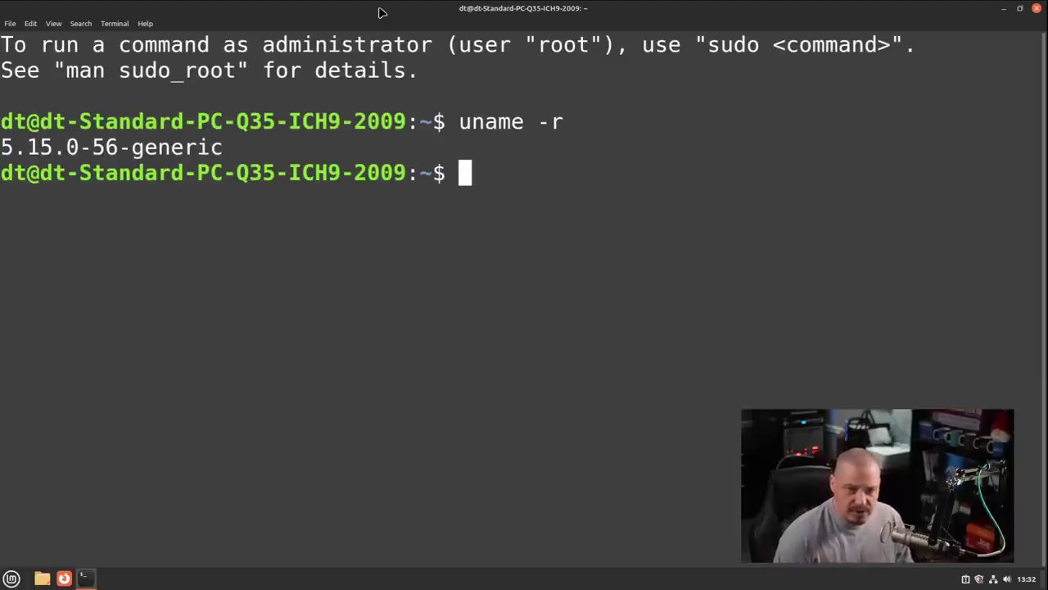
- Count installed packages with apt list --installed | wc -l (2134), then type flatpak list
{"action": "type", "text": "apt lis"}
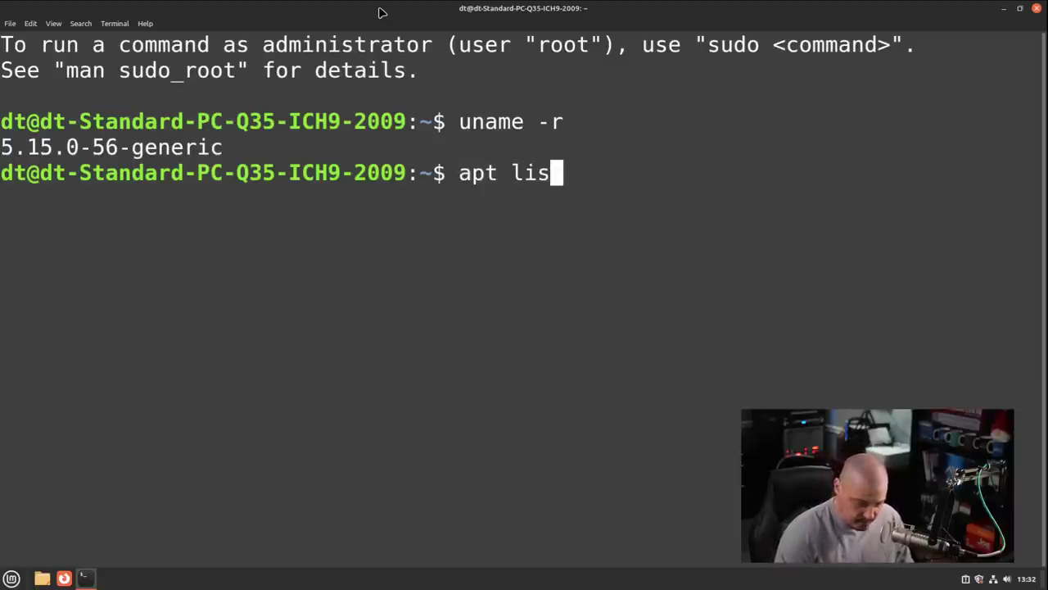
{"action": "type", "text": "t --installed]|"}
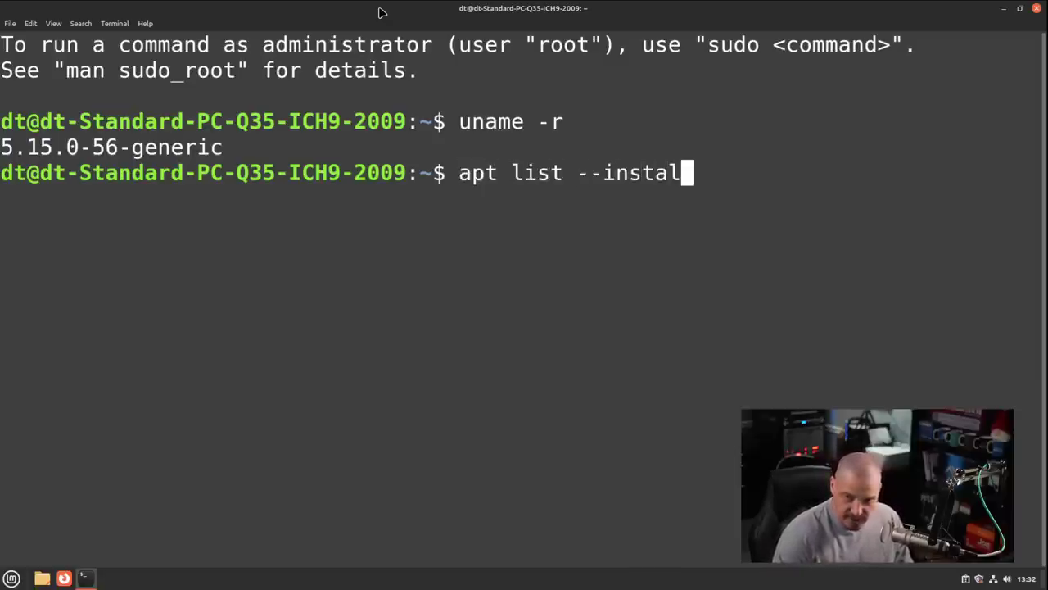
{"action": "key", "text": "BackSpace"}
{"action": "key", "text": "BackSpace"}
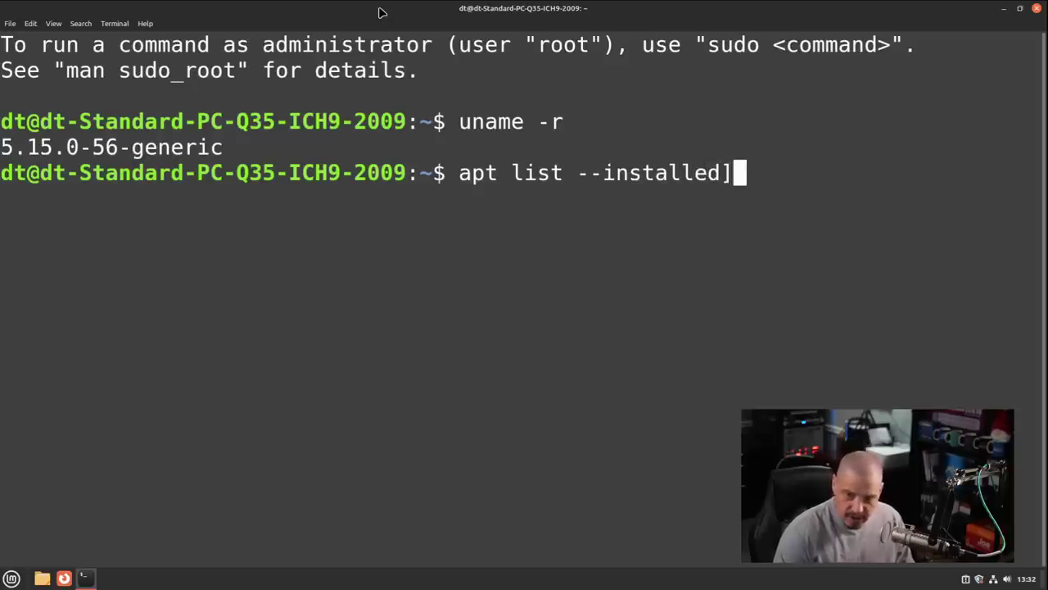
{"action": "type", "text": "|"}
{"action": "type", "text": "wc -l"}
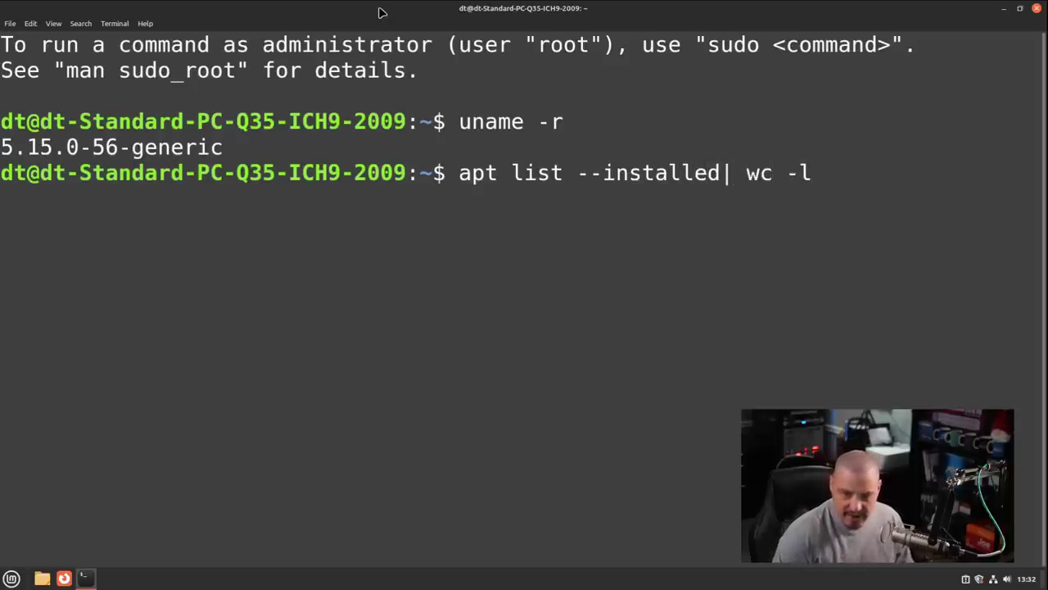
{"action": "key", "text": "Return"}
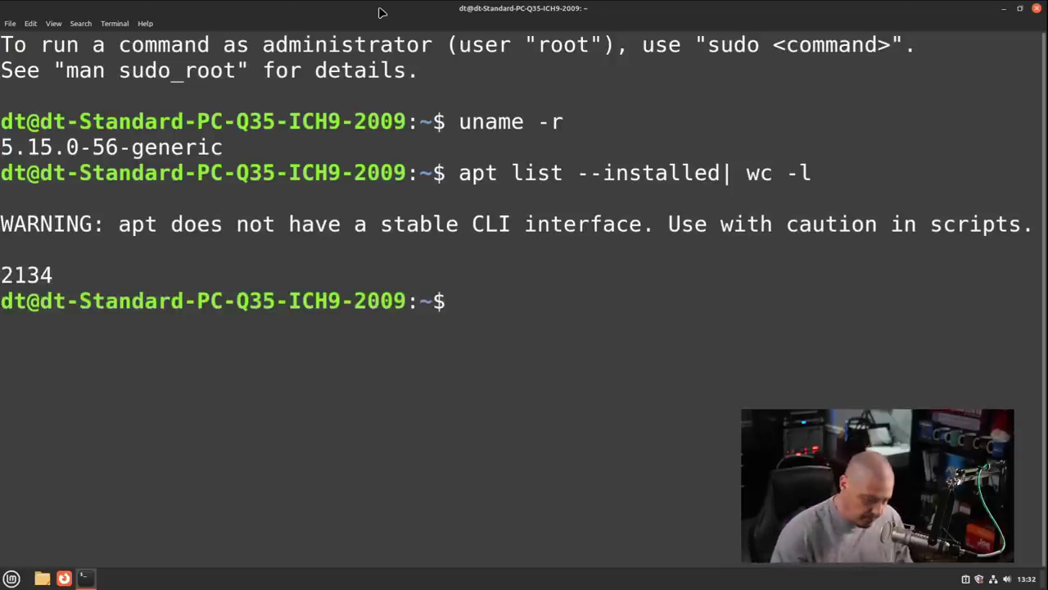
{"action": "type", "text": "flatpak "}
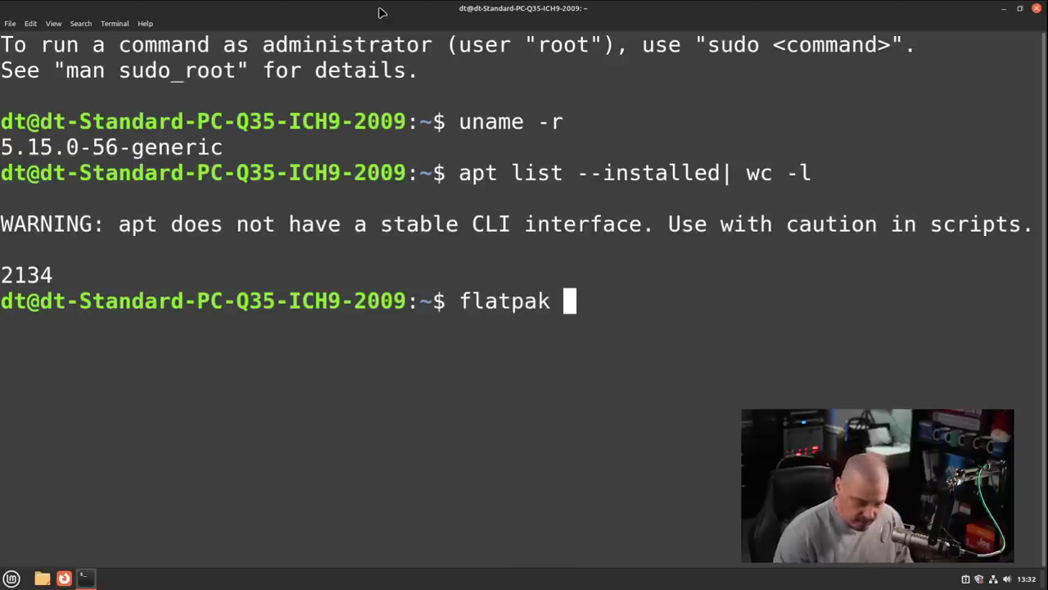
{"action": "type", "text": "list"}
- Run flatpak list, snap list and whereis snapd, finding no Flatpaks and no snap or snapd
{"action": "key", "text": "Return"}
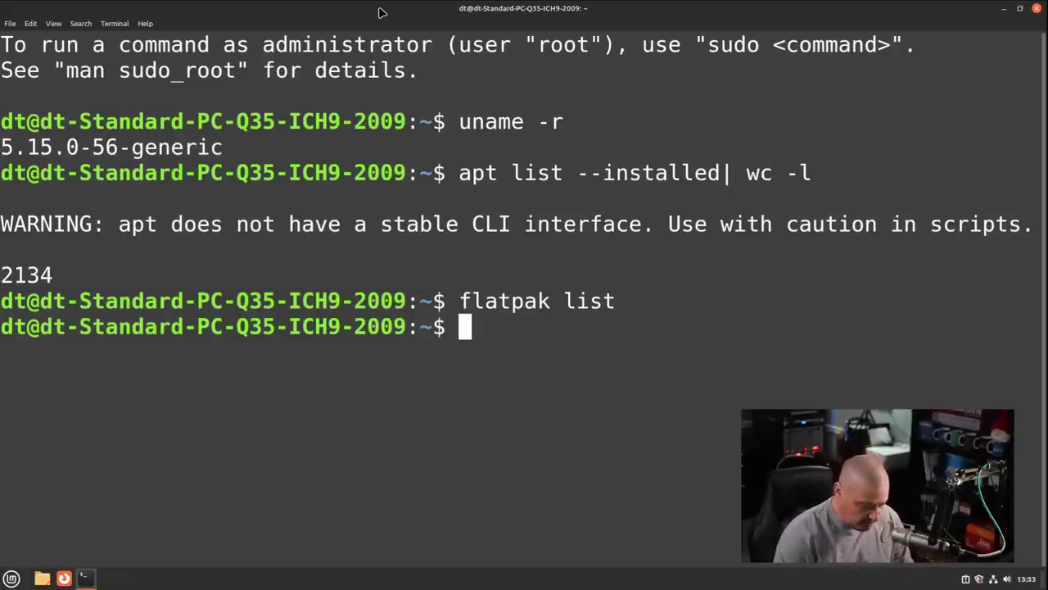
{"action": "type", "text": "snap list"}
{"action": "key", "text": "Return"}
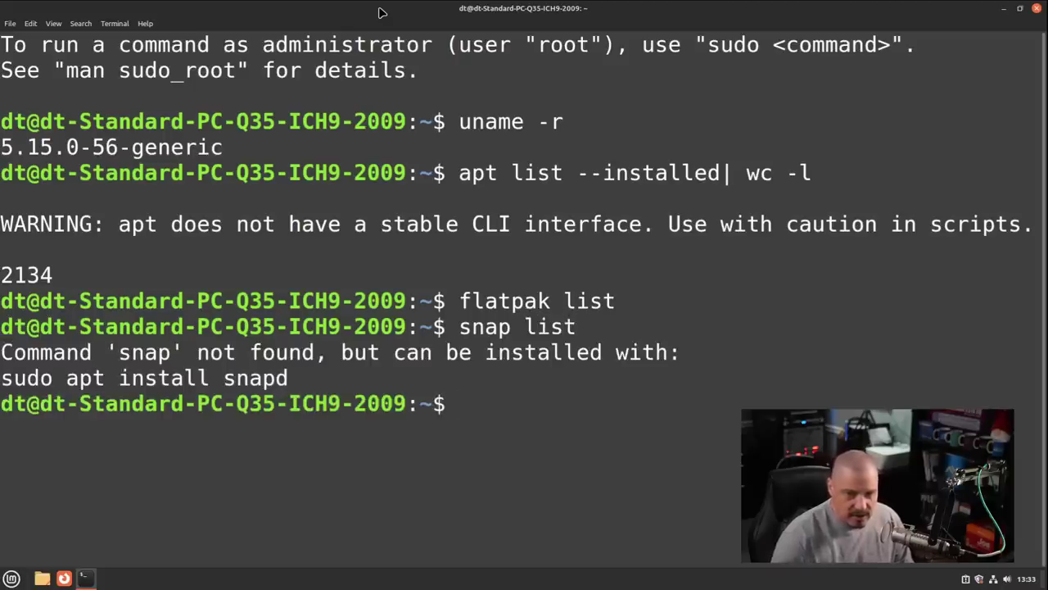
{"action": "type", "text": "whereis"}
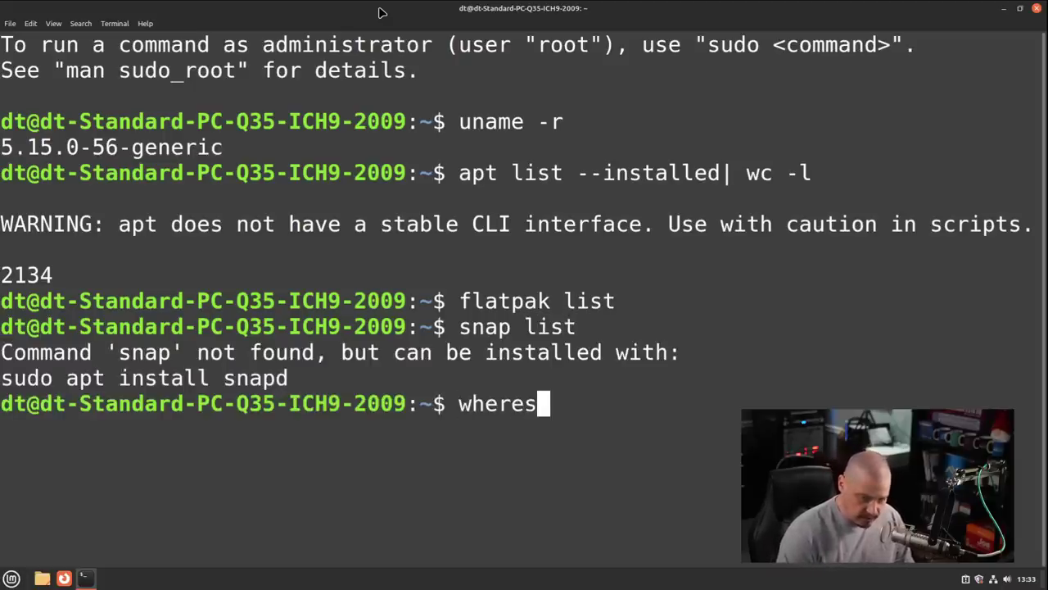
{"action": "key", "text": "BackSpace"}
{"action": "type", "text": "is snapd"}
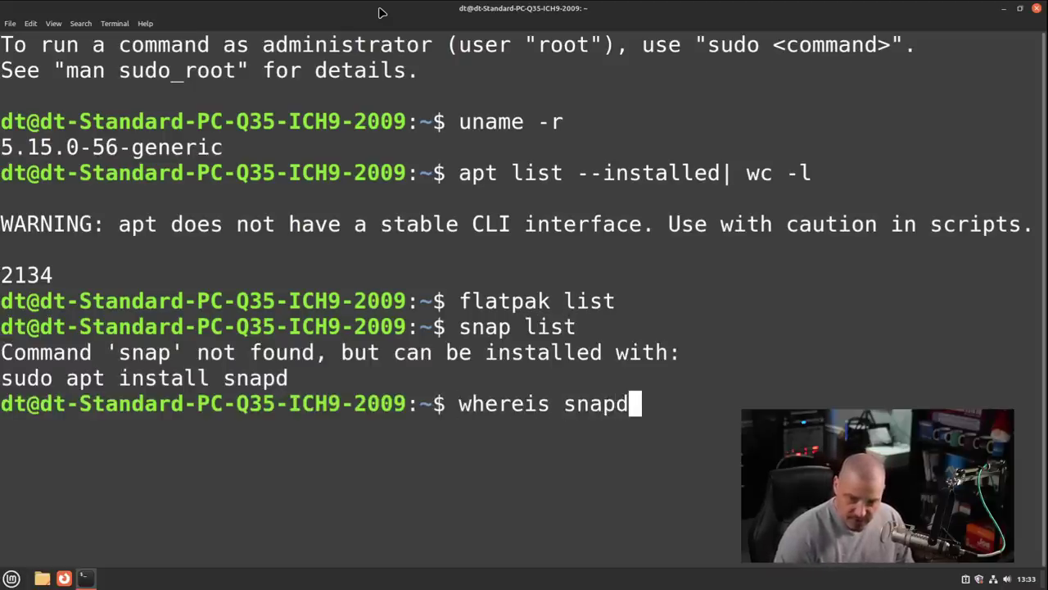
{"action": "key", "text": "Return"}
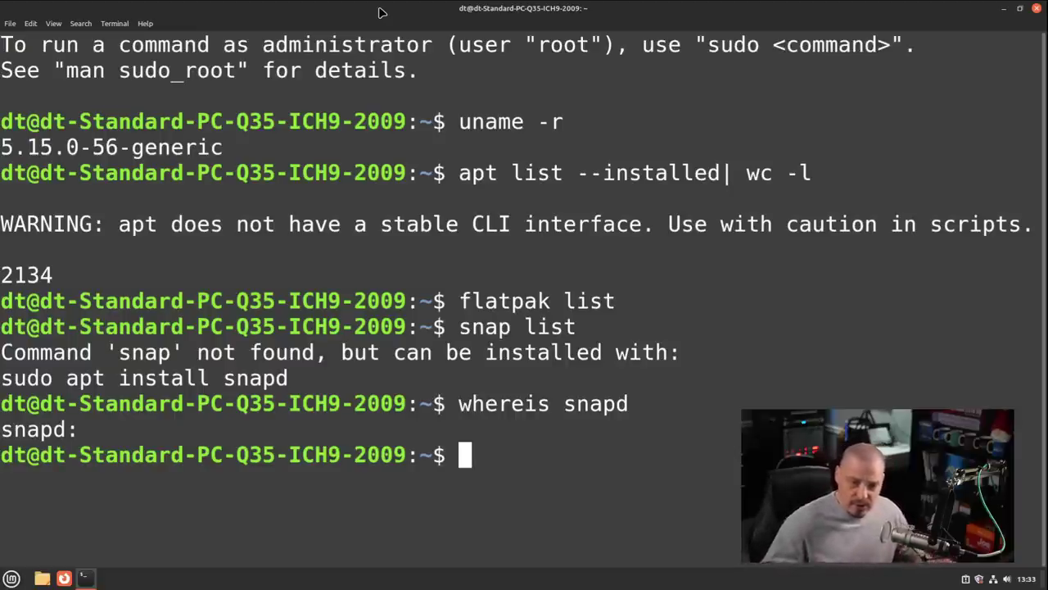
- Minimize the terminal and open Change Desktop Background, browsing Linux Mint, Vanessa, then Vera
{"action": "key", "text": "super+d"}
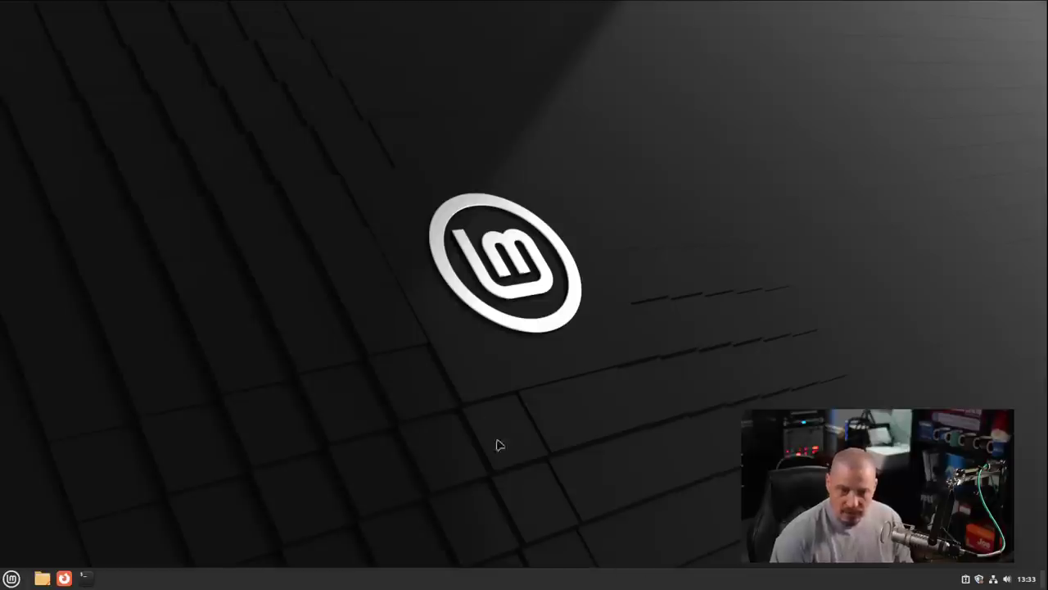
{"action": "right_click", "coordinate": [235, 117]}
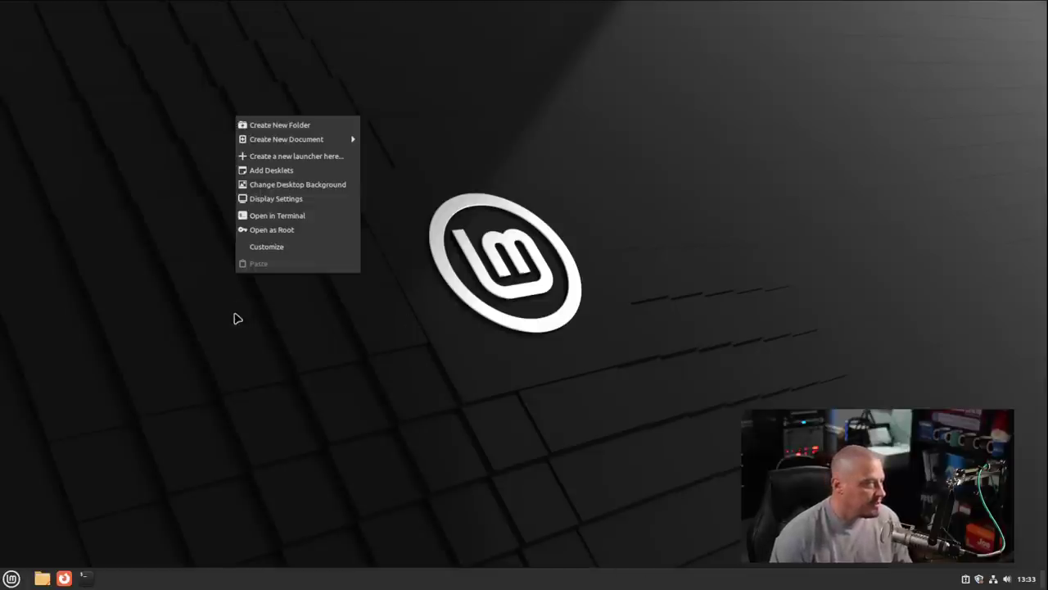
{"action": "left_click", "coordinate": [320, 188]}
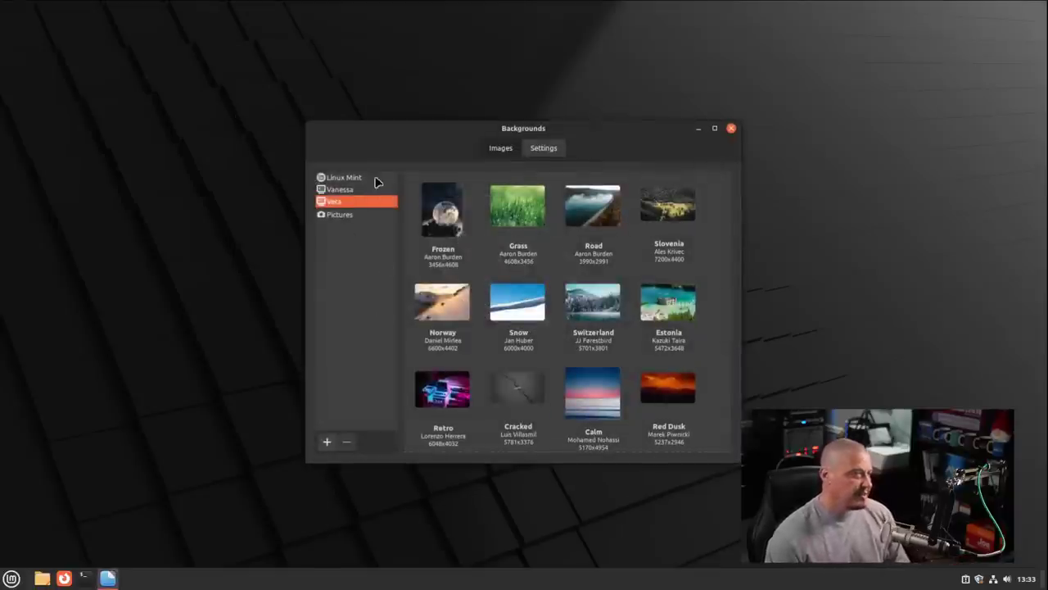
{"action": "left_click", "coordinate": [365, 176]}
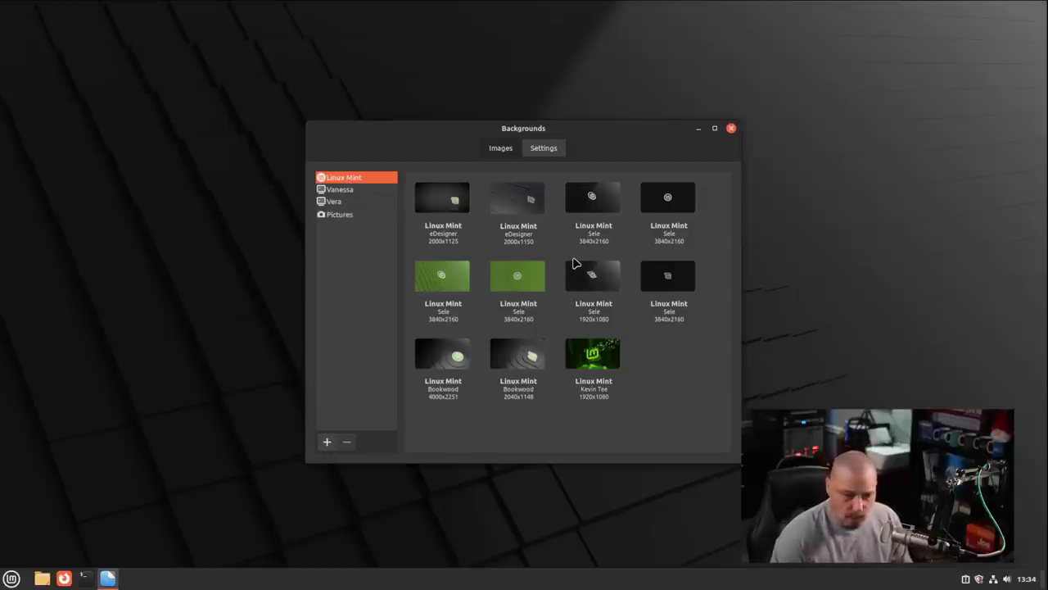
{"action": "left_click", "coordinate": [352, 193]}
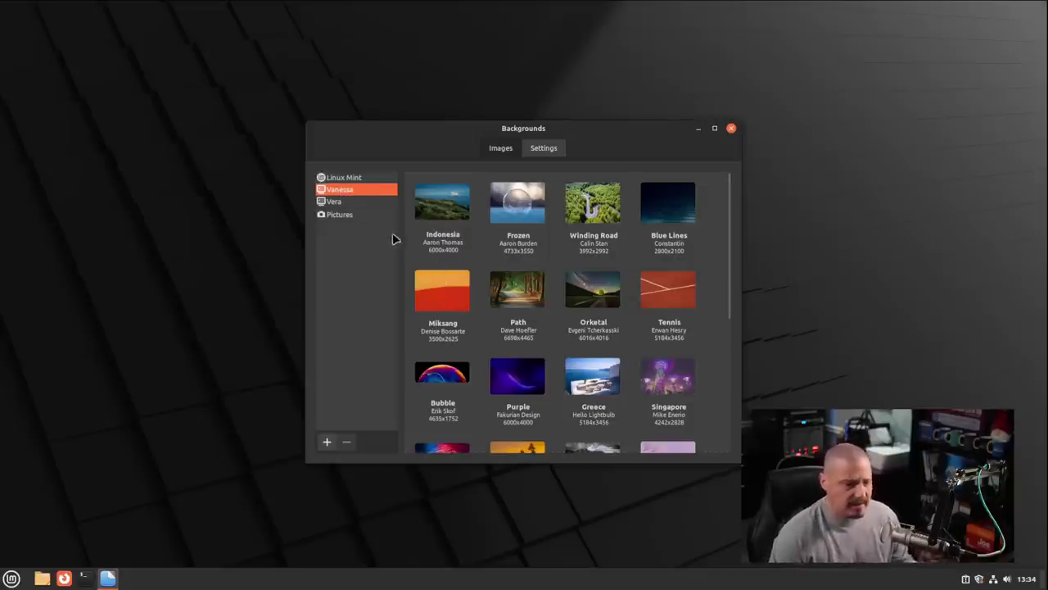
{"action": "left_click", "coordinate": [350, 204]}
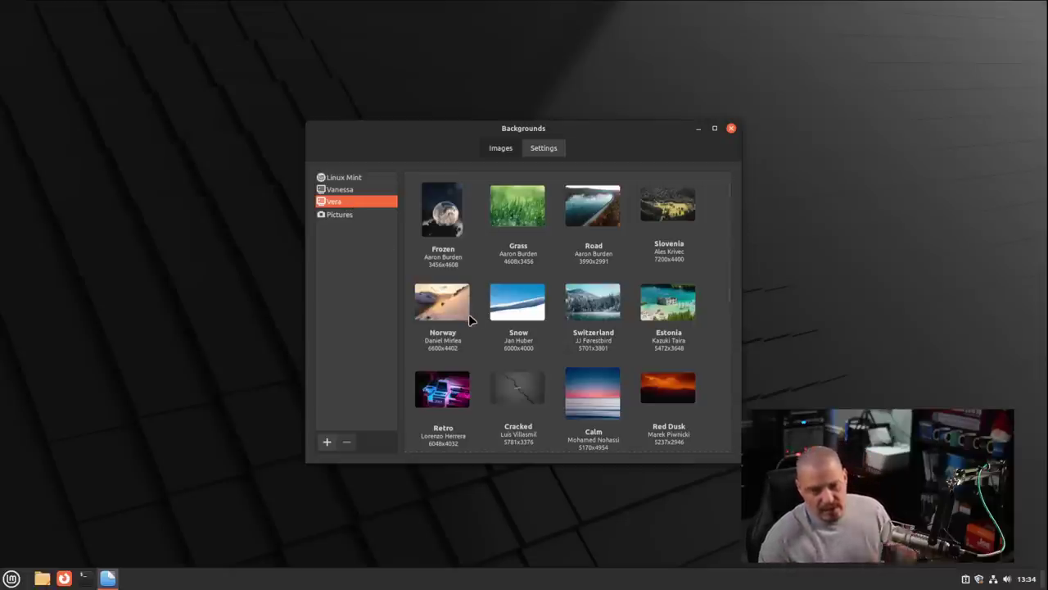
- Try the Frozen, Grass, Road and Slovenia wallpapers
{"action": "left_click", "coordinate": [459, 224]}
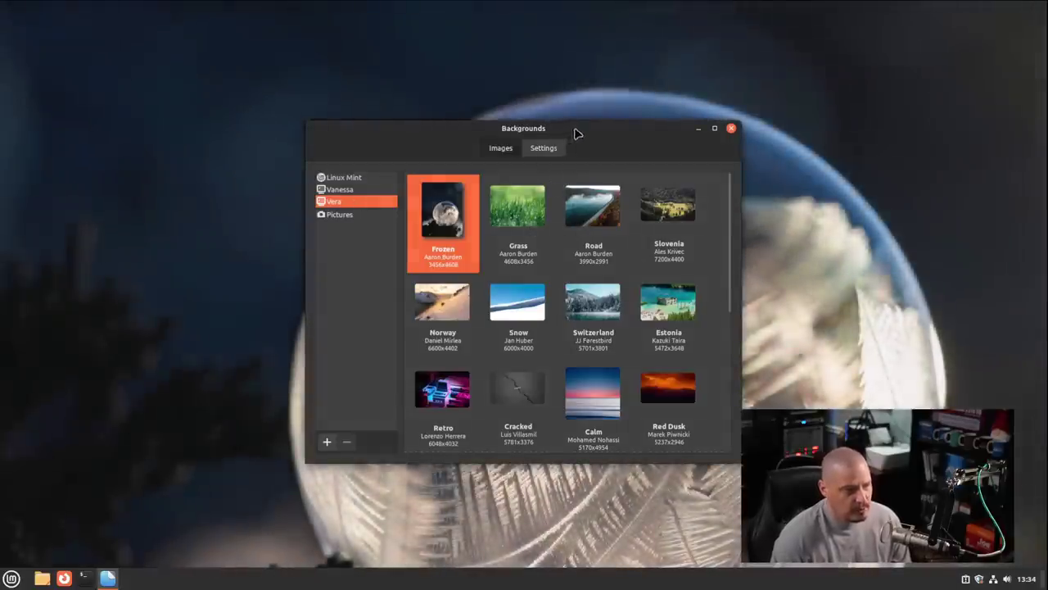
{"action": "left_click_drag", "start_coordinate": [575, 128], "coordinate": [318, 63]}
{"action": "left_click", "coordinate": [261, 144]}
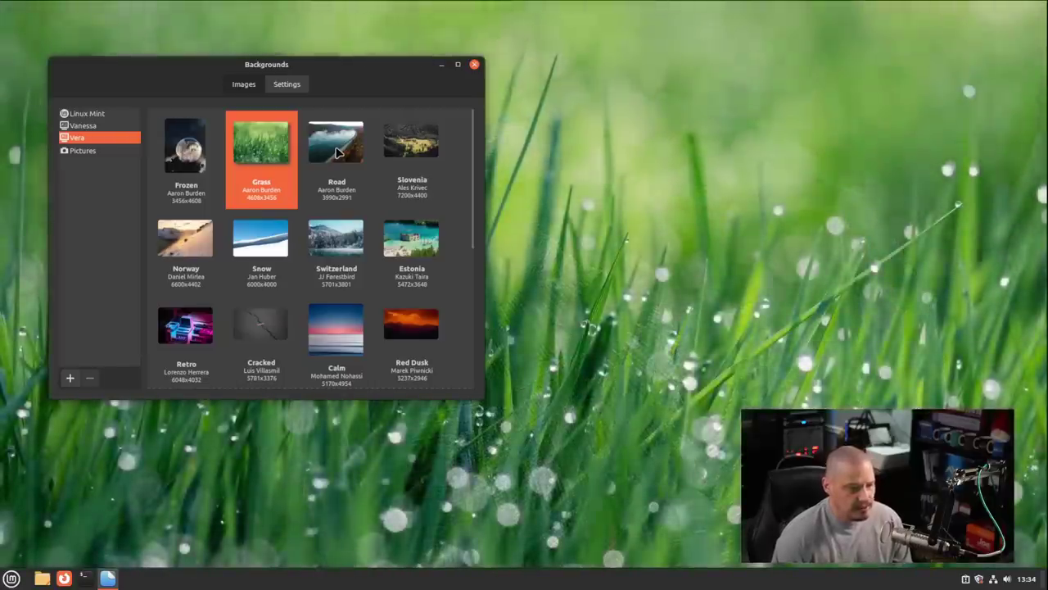
{"action": "left_click", "coordinate": [338, 154]}
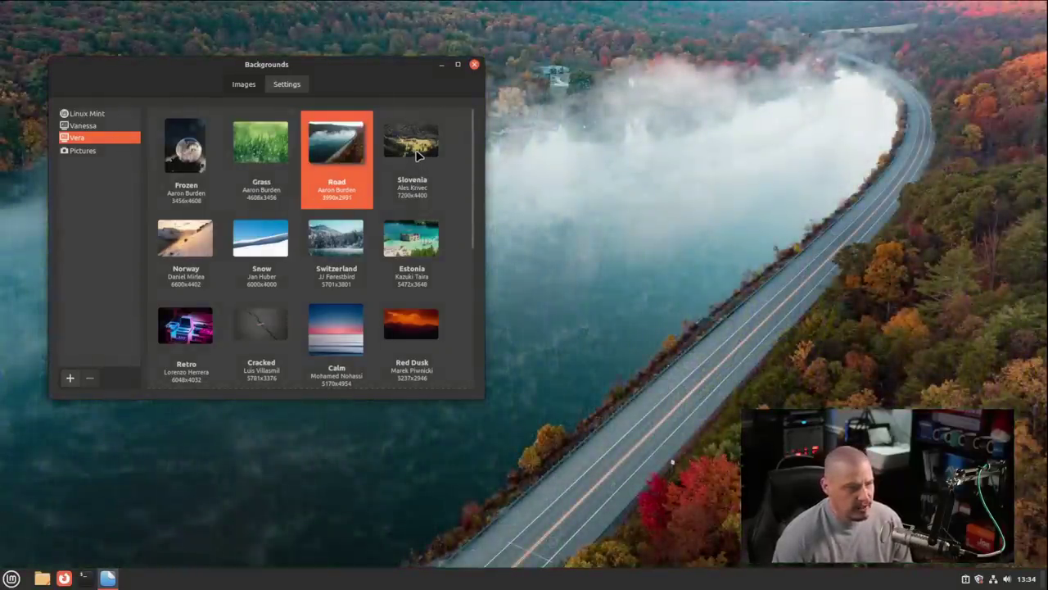
{"action": "left_click", "coordinate": [416, 155]}
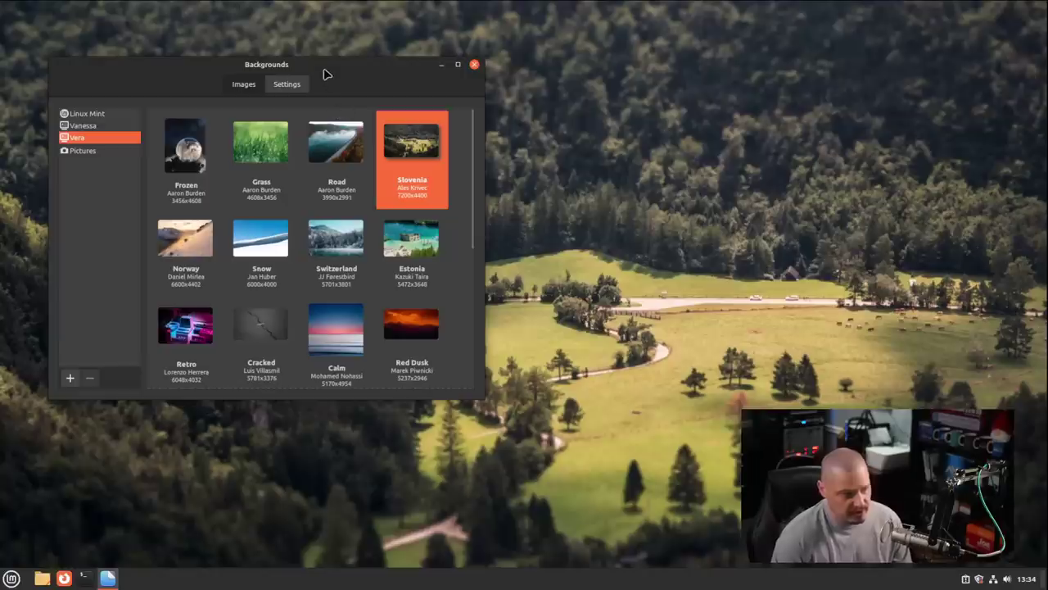
- Try the Computer Art, Psychedelic and Sparkling wallpapers
{"action": "left_click_drag", "start_coordinate": [323, 72], "coordinate": [842, 71]}
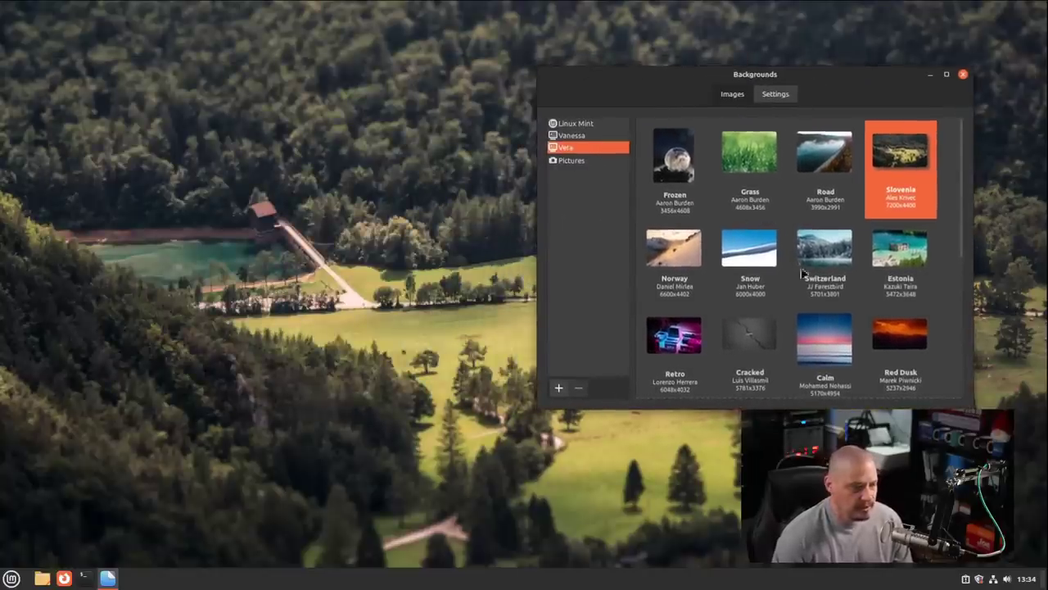
{"action": "scroll", "coordinate": [827, 282], "scroll_direction": "down", "scroll_amount": 2}
{"action": "scroll", "coordinate": [860, 303], "scroll_direction": "down", "scroll_amount": 4}
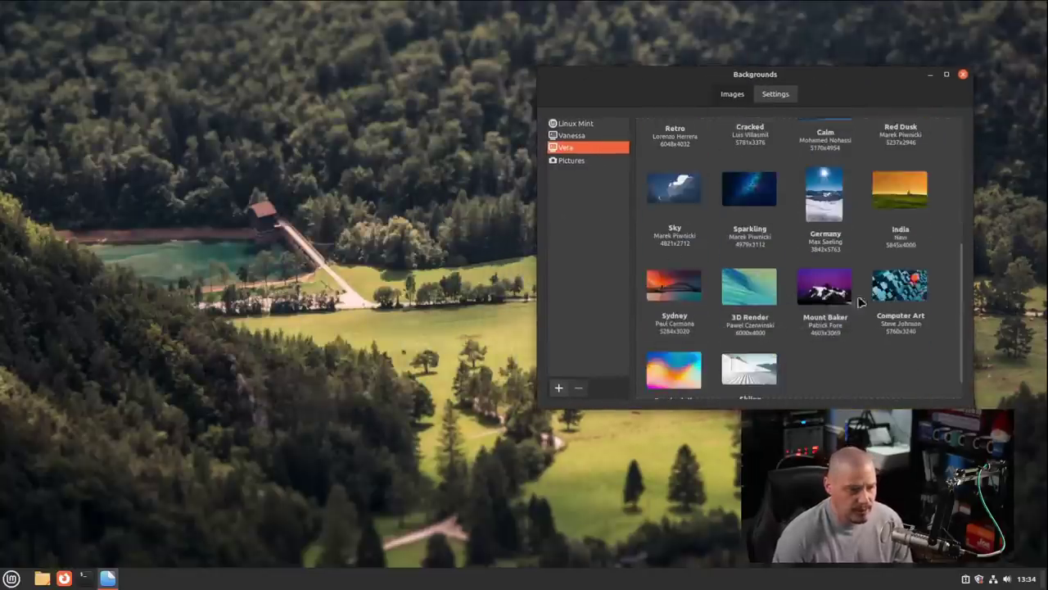
{"action": "left_click", "coordinate": [904, 303]}
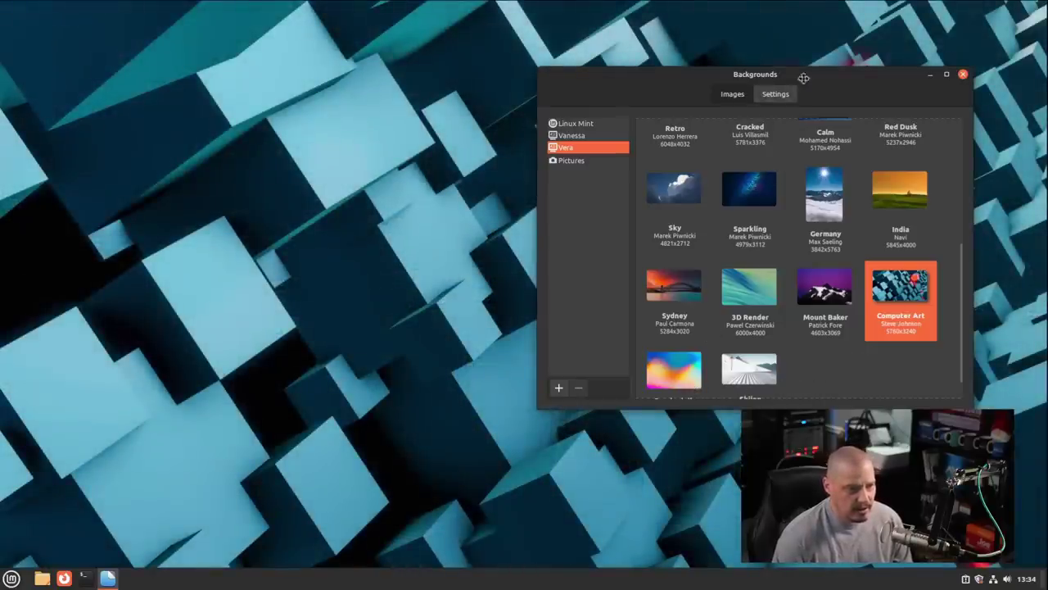
{"action": "left_click_drag", "start_coordinate": [803, 77], "coordinate": [422, 49]}
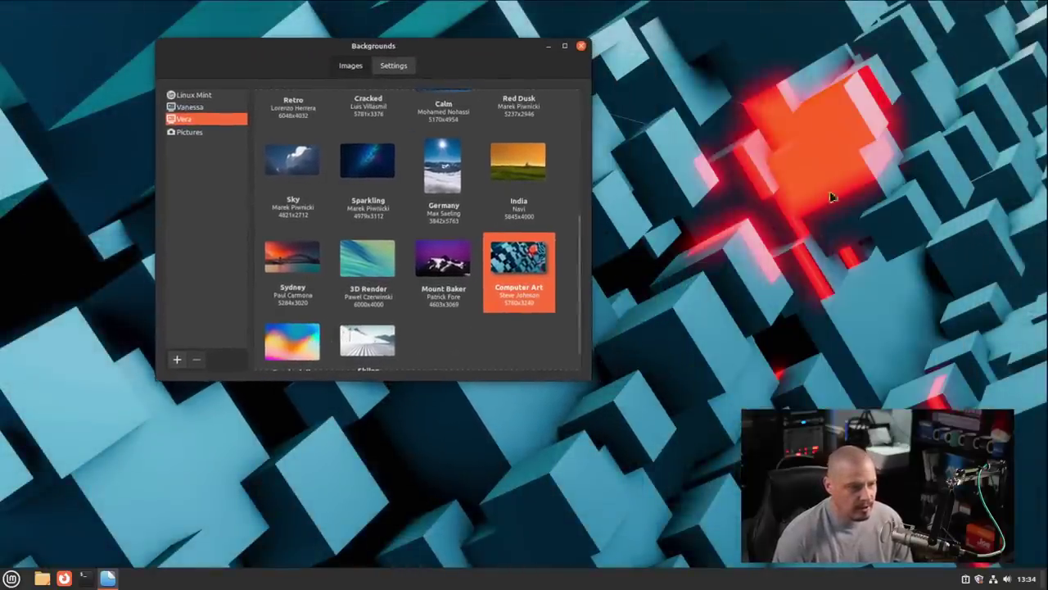
{"action": "left_click", "coordinate": [303, 342]}
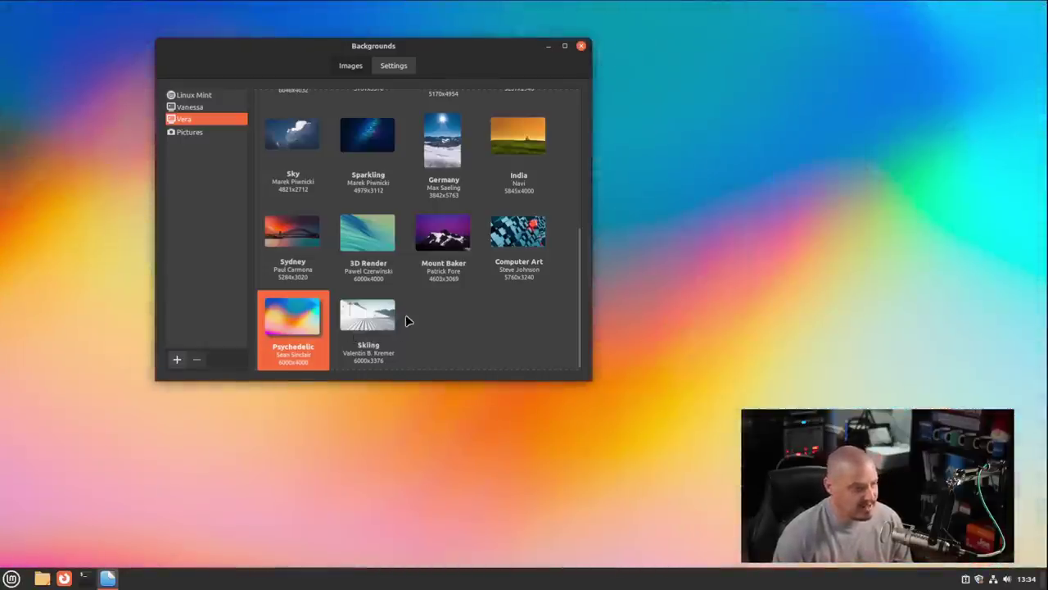
{"action": "scroll", "coordinate": [497, 324], "scroll_direction": "up", "scroll_amount": 3}
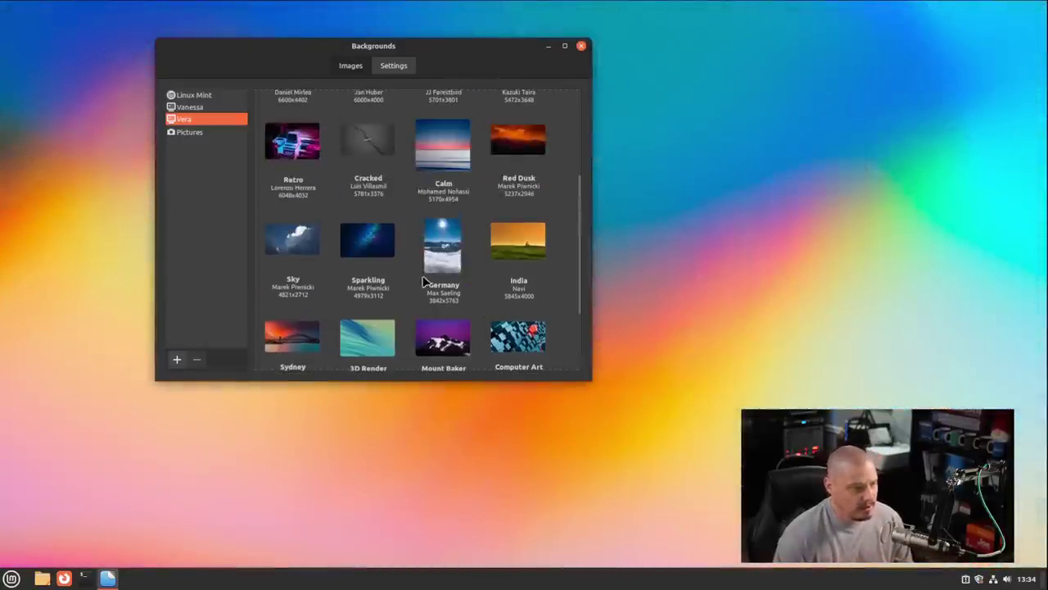
{"action": "left_click", "coordinate": [375, 293]}
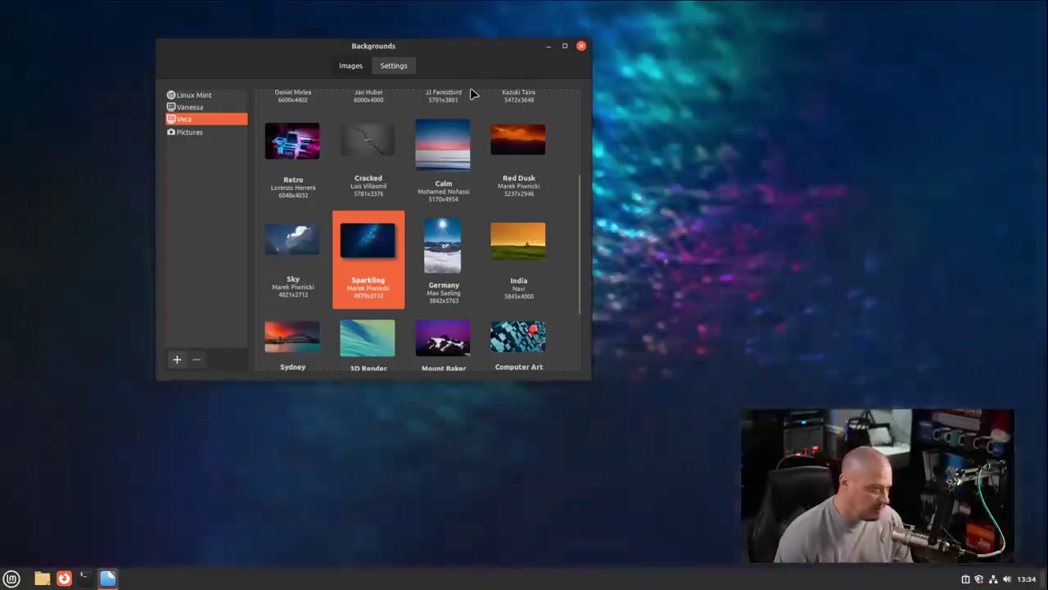
- Settle on the misty Road photo as the desktop wallpaper
{"action": "left_click_drag", "start_coordinate": [447, 46], "coordinate": [500, 71]}
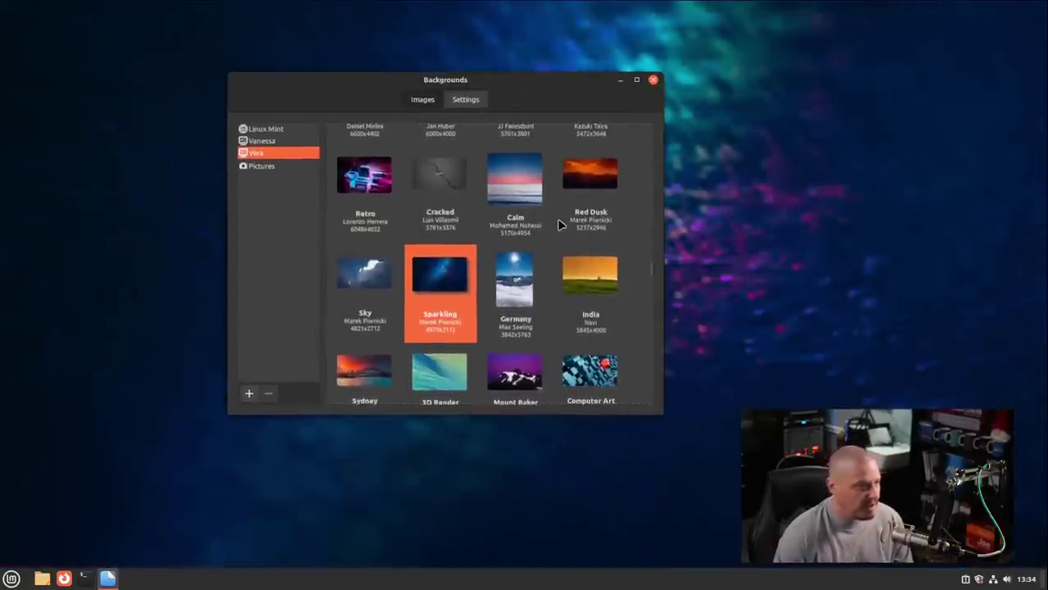
{"action": "scroll", "coordinate": [573, 236], "scroll_direction": "up", "scroll_amount": 5}
{"action": "left_click", "coordinate": [515, 159]}
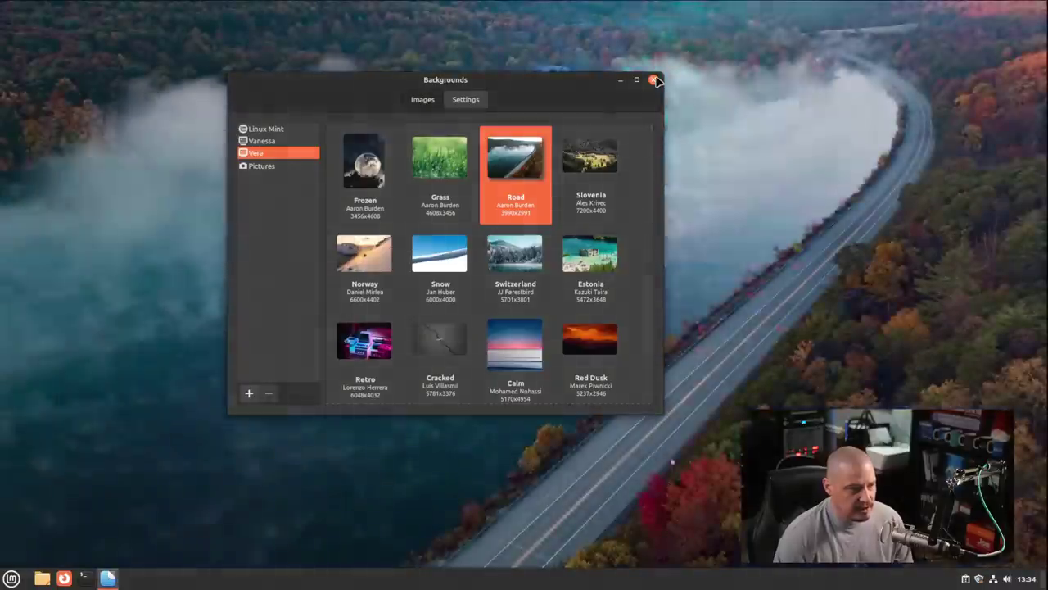
{"action": "left_click", "coordinate": [653, 79]}
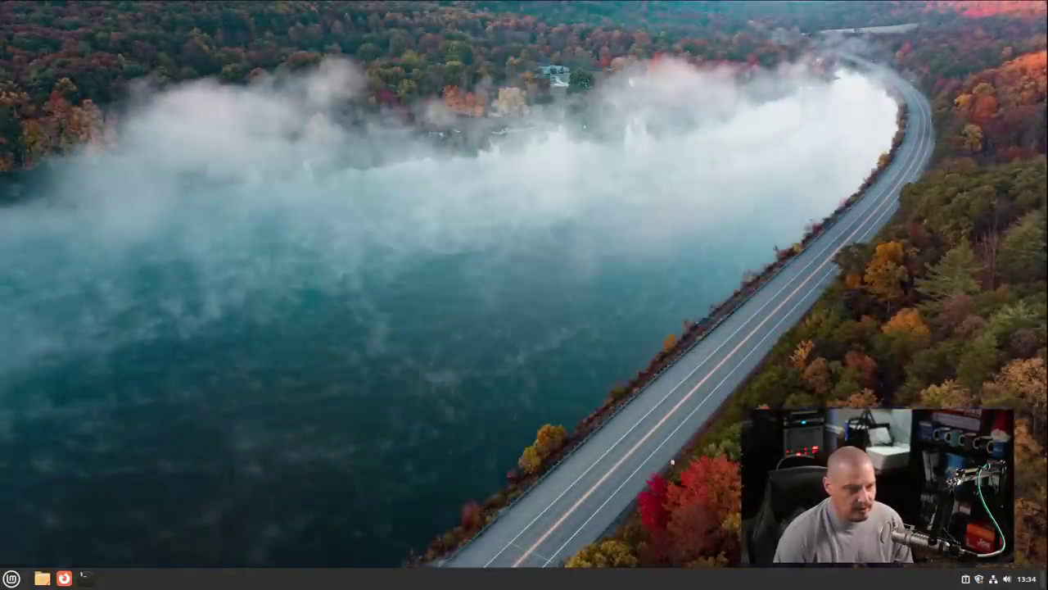